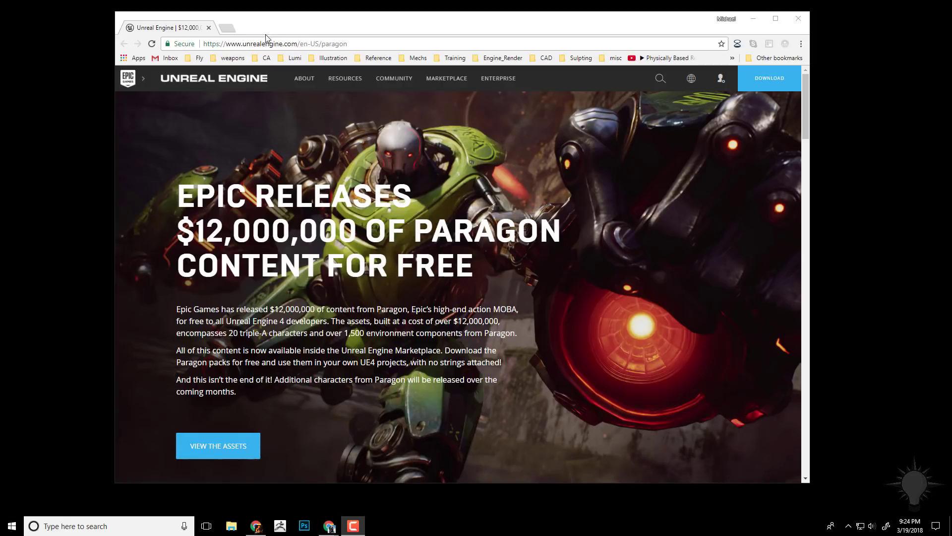
# Step: Open the Paragon assets listing in the Unreal Engine Marketplace and look through the available character and environment packs
pyautogui.click(219, 449)
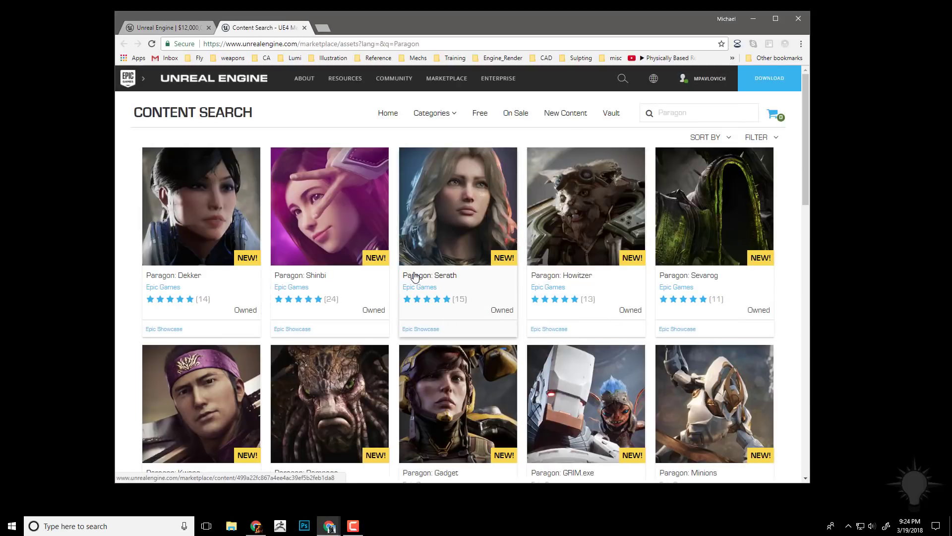
pyautogui.scroll(-5, 451, 297)
pyautogui.scroll(-7, 448, 297)
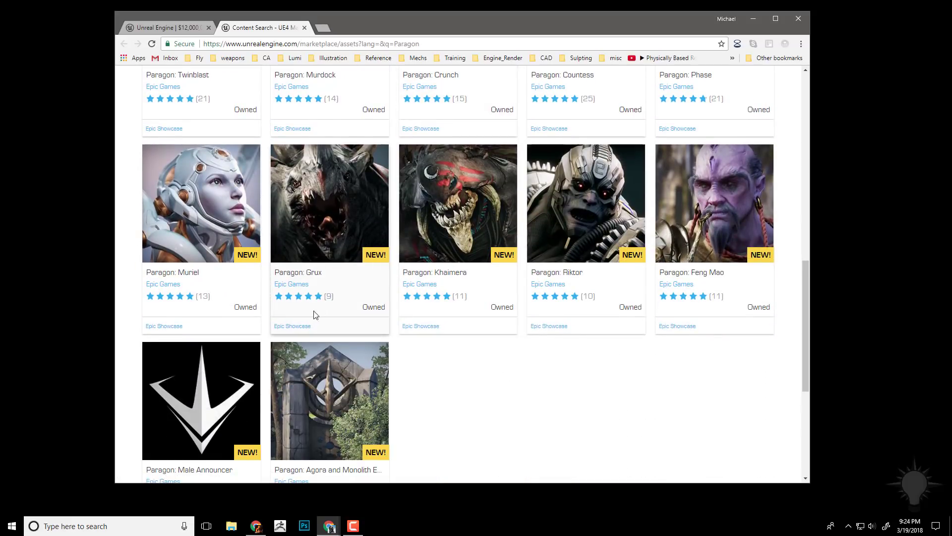
pyautogui.scroll(7, 570, 322)
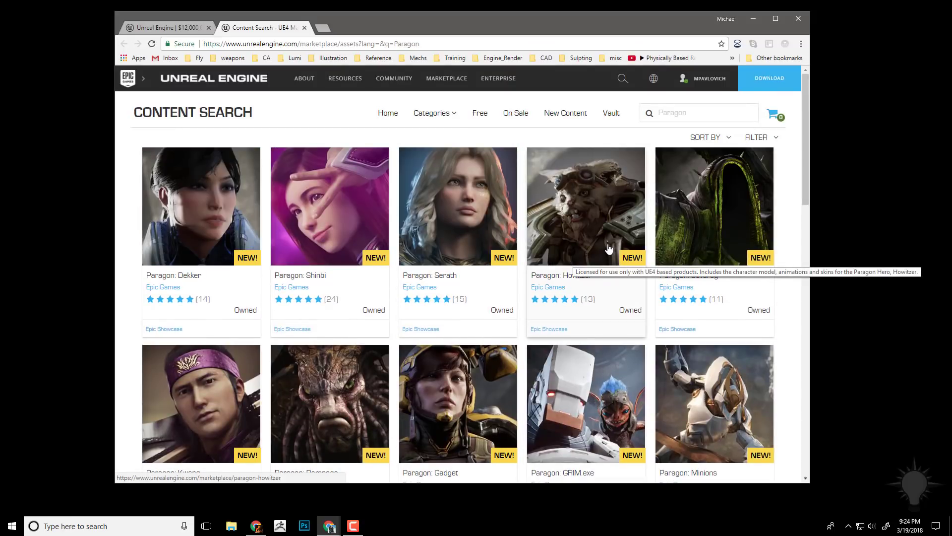
# Step: Find and start the Epic Games Launcher by searching for "unreal", and open its Unreal Engine library
pyautogui.press('super')
pyautogui.write('unre')
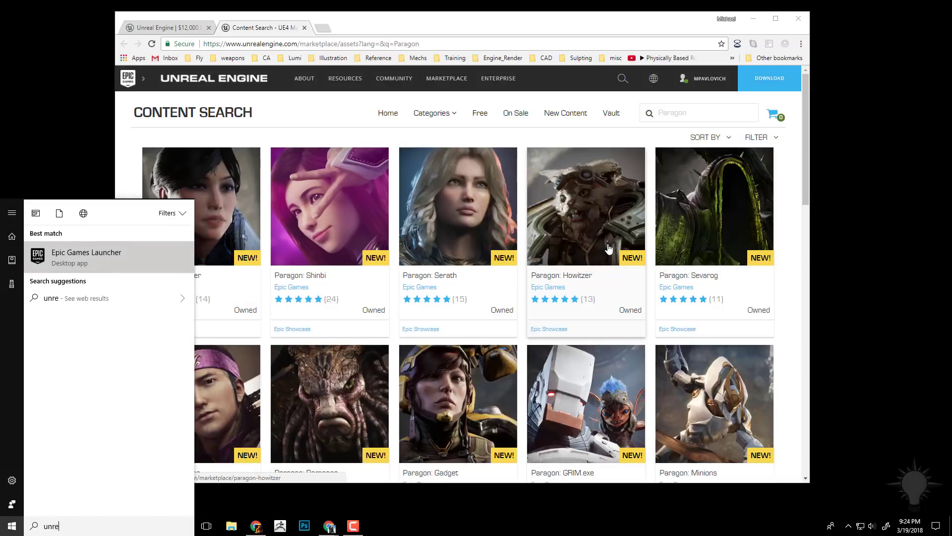
pyautogui.write('al')
pyautogui.press('Return')
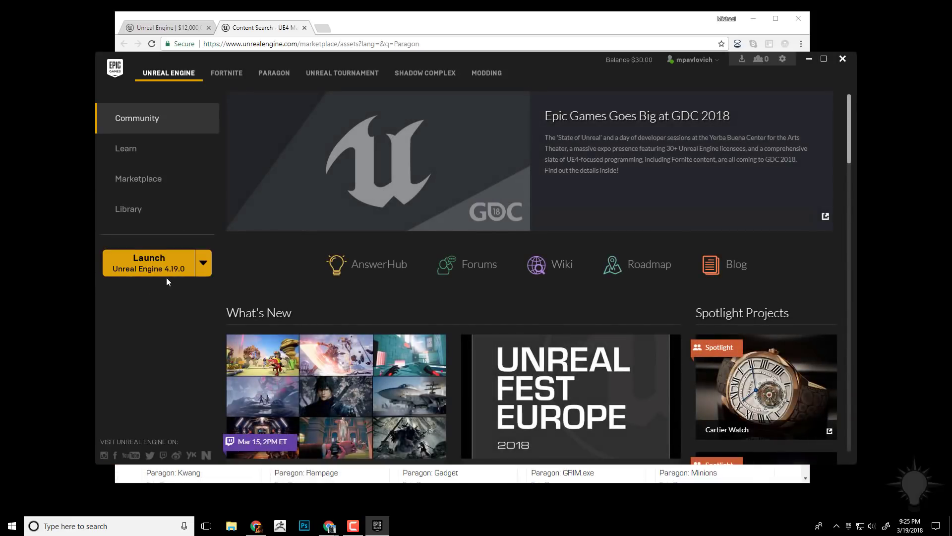
pyautogui.click(147, 219)
# Step: Add an extra engine version slot, remove it again, and launch Unreal Engine 4.19.0
pyautogui.click(328, 107)
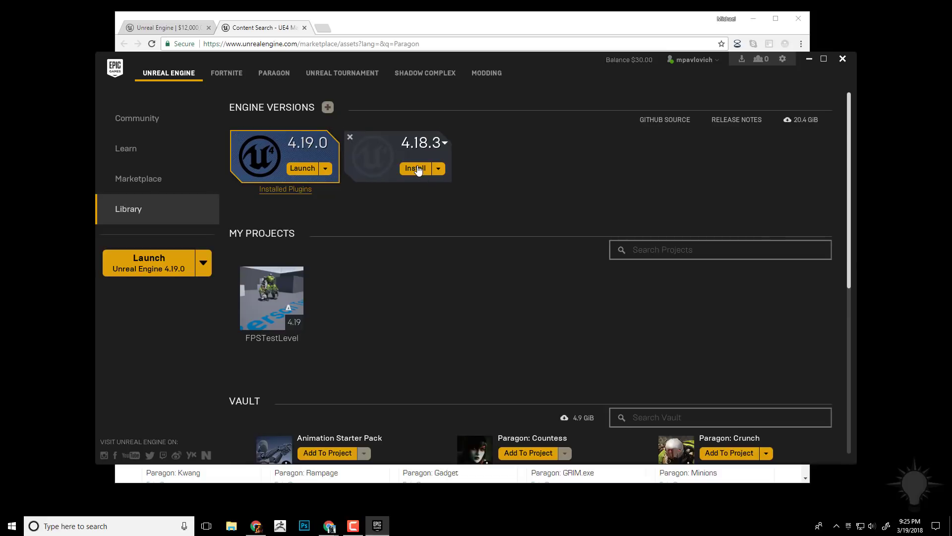
pyautogui.click(350, 137)
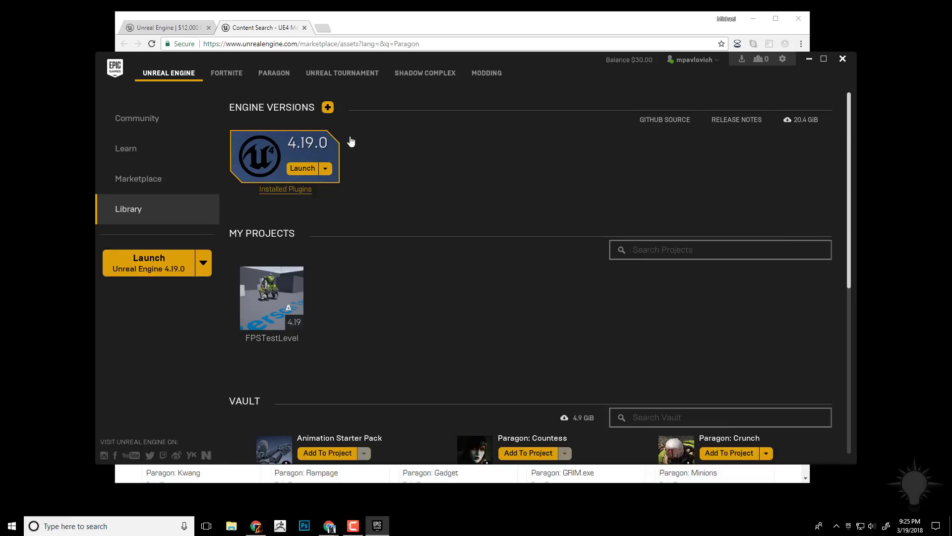
pyautogui.click(298, 169)
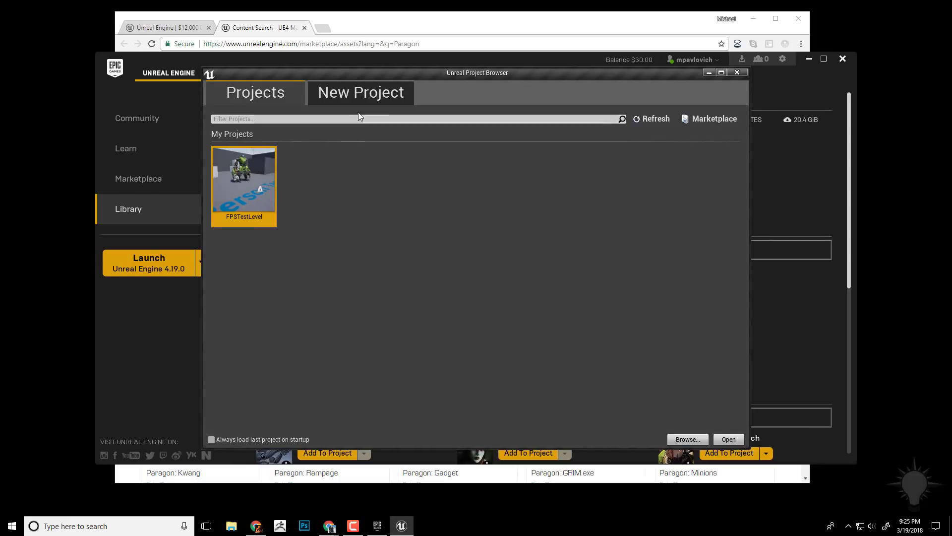
# Step: Create a First Person Blueprint project named OtherTestProject and show the folder tree in its Content Browser
pyautogui.click(366, 95)
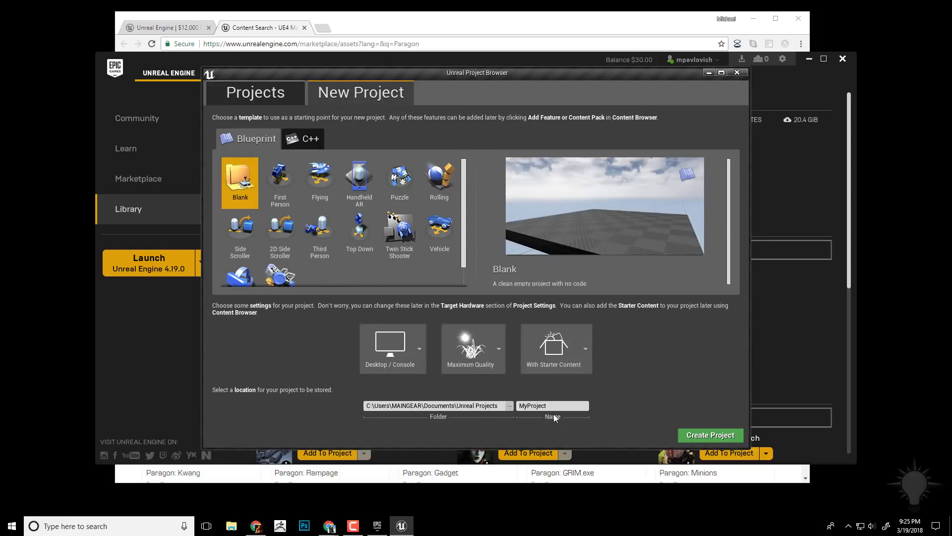
pyautogui.doubleClick(535, 406)
pyautogui.write('OtherTestProject')
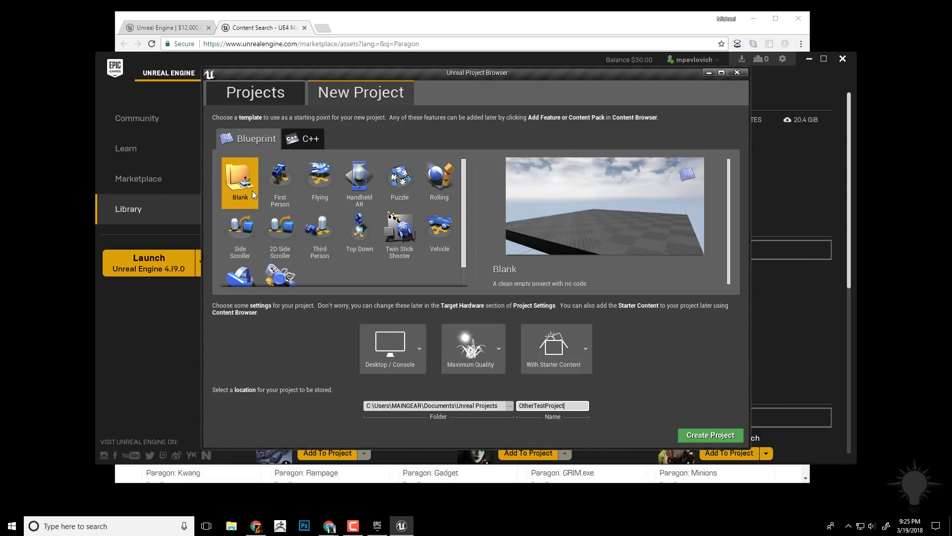
pyautogui.click(280, 178)
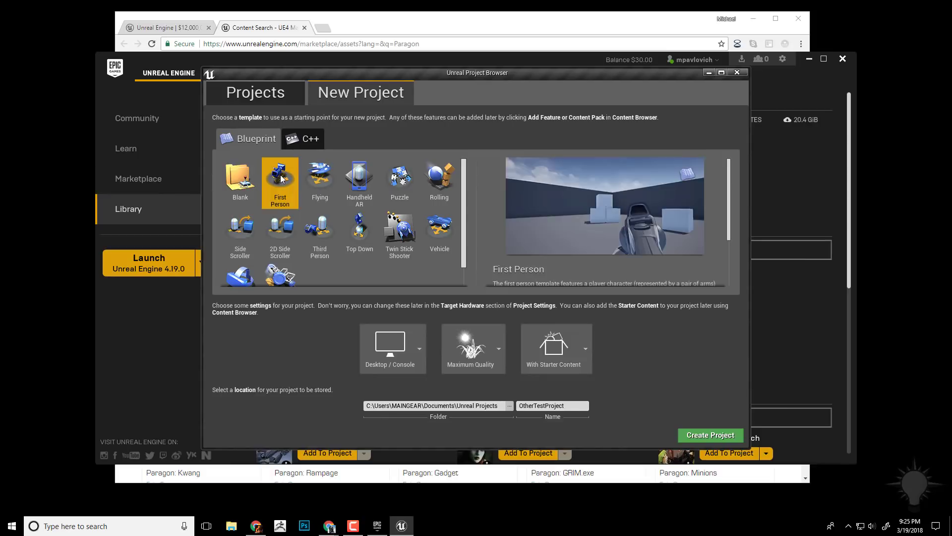
pyautogui.click(708, 435)
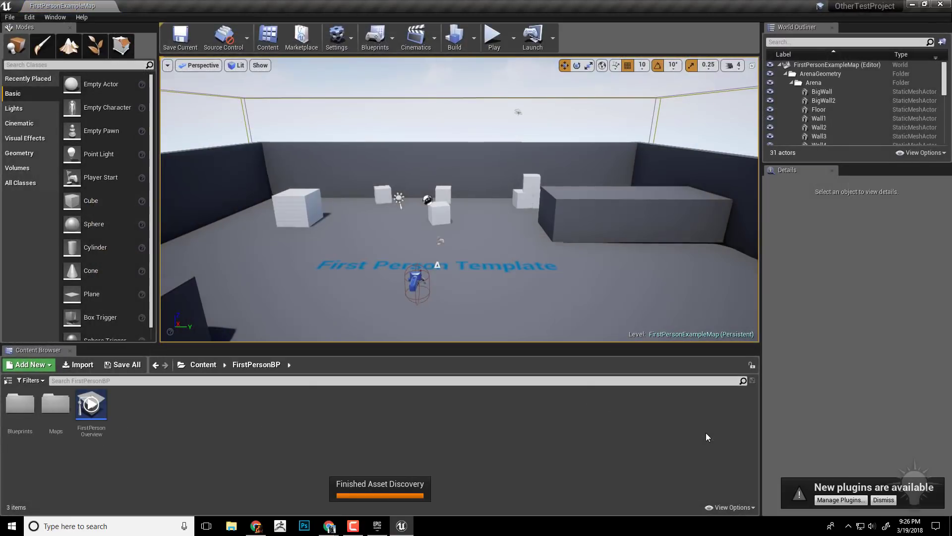
pyautogui.click(8, 380)
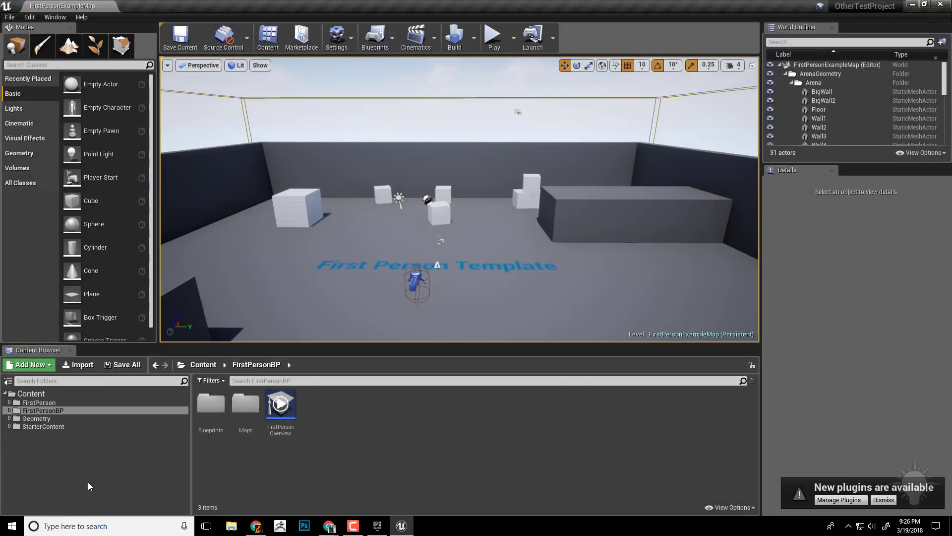
# Step: Switch to the Epic Games Launcher and add Paragon: Gadget from the Vault to OtherTestProject
pyautogui.click(377, 525)
pyautogui.scroll(-2, 306, 341)
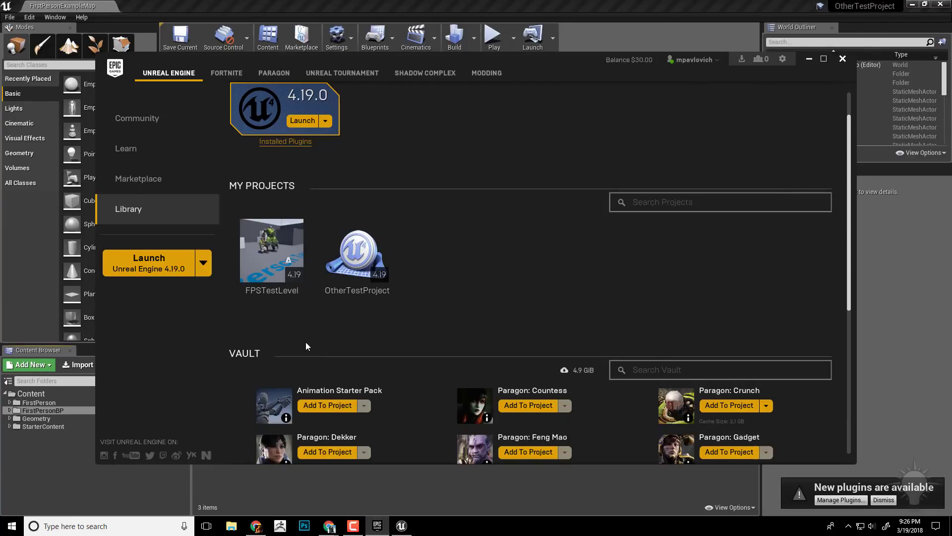
pyautogui.scroll(-2, 309, 334)
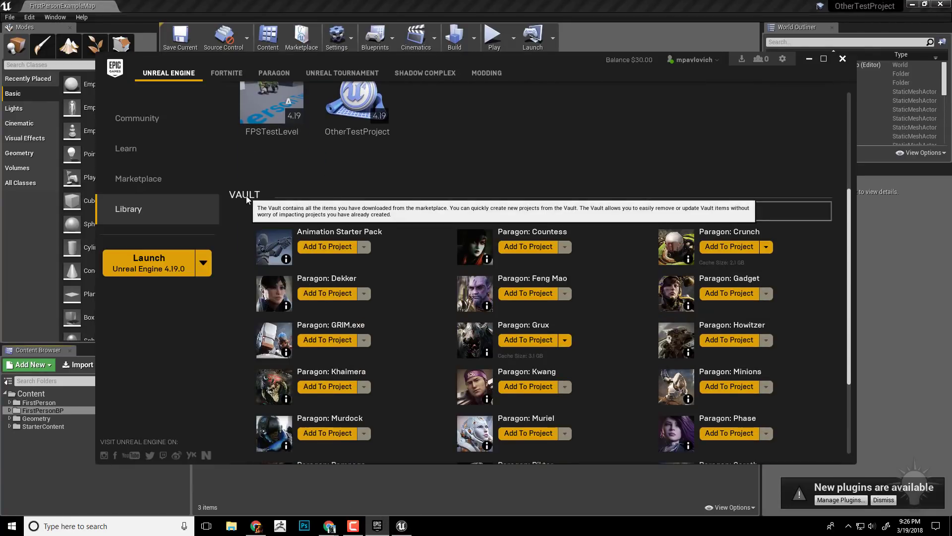
pyautogui.scroll(-3, 399, 311)
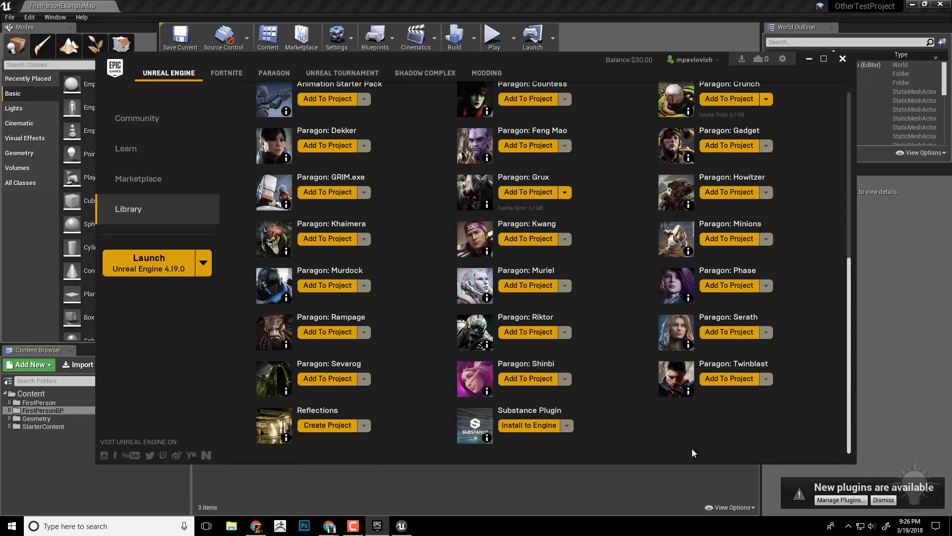
pyautogui.click(731, 146)
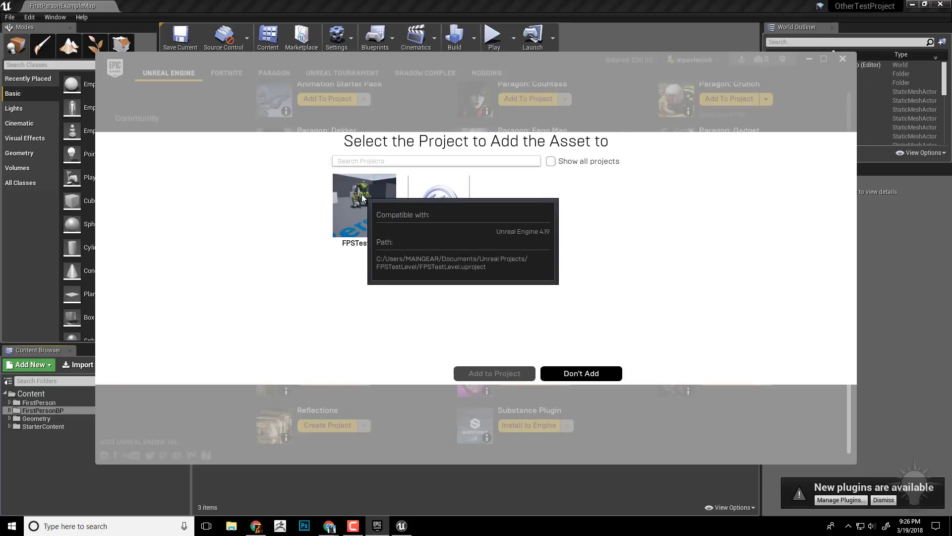
pyautogui.click(450, 195)
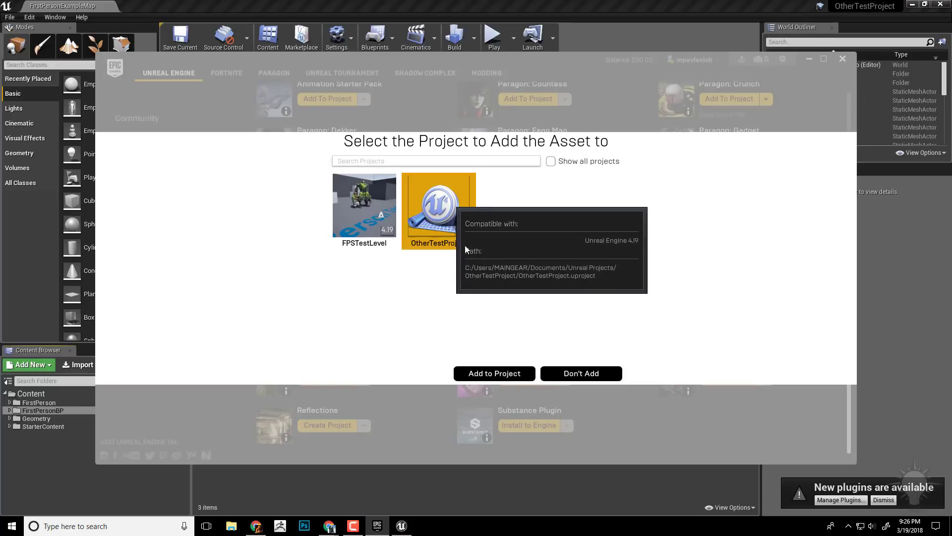
pyautogui.click(502, 376)
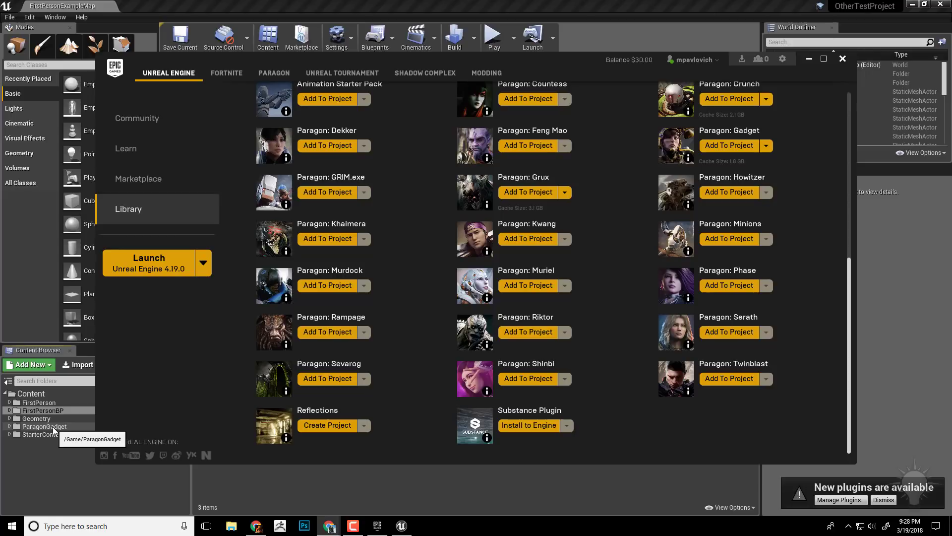
# Step: Add the Paragon: Crunch pack from the Vault to OtherTestProject
pyautogui.scroll(2, 655, 242)
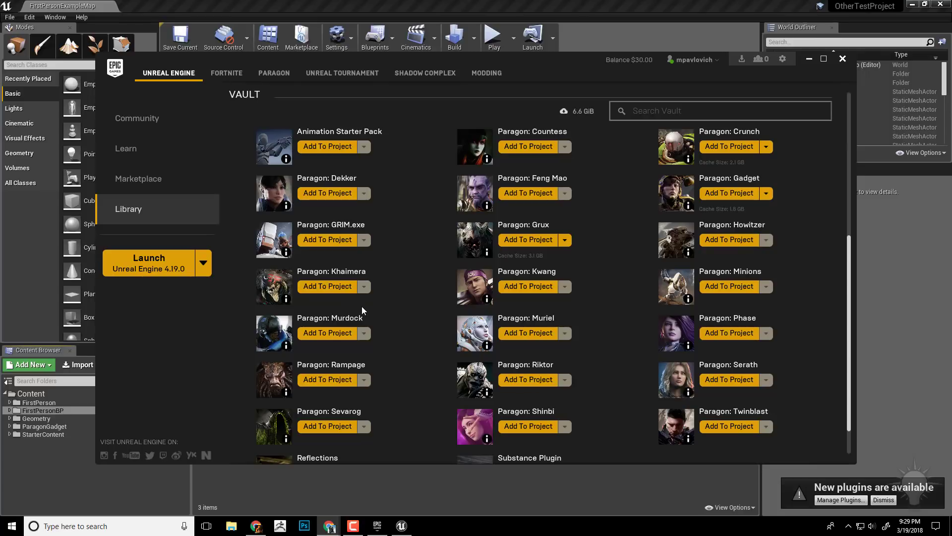
pyautogui.click(731, 147)
pyautogui.click(439, 208)
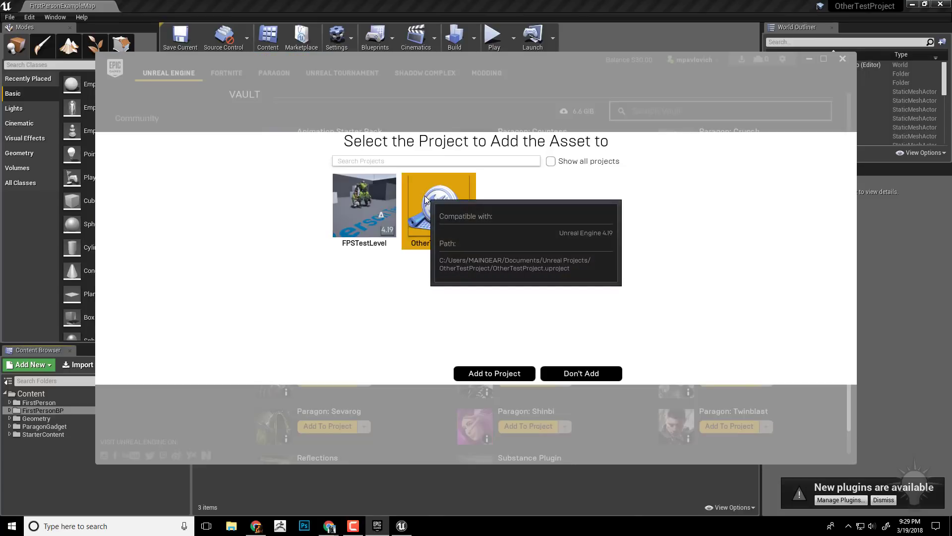
pyautogui.click(480, 373)
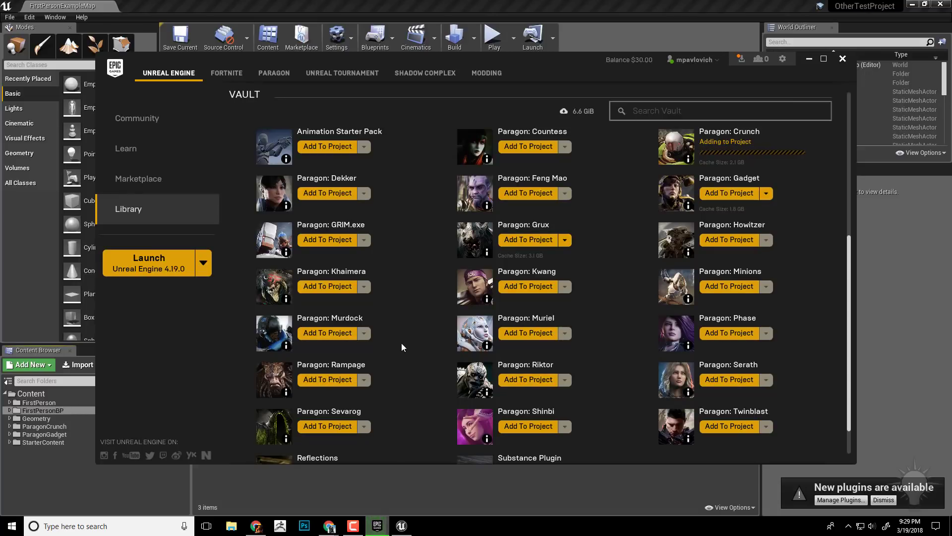
# Step: Add the Paragon: Grux pack from the Vault to OtherTestProject
pyautogui.click(525, 246)
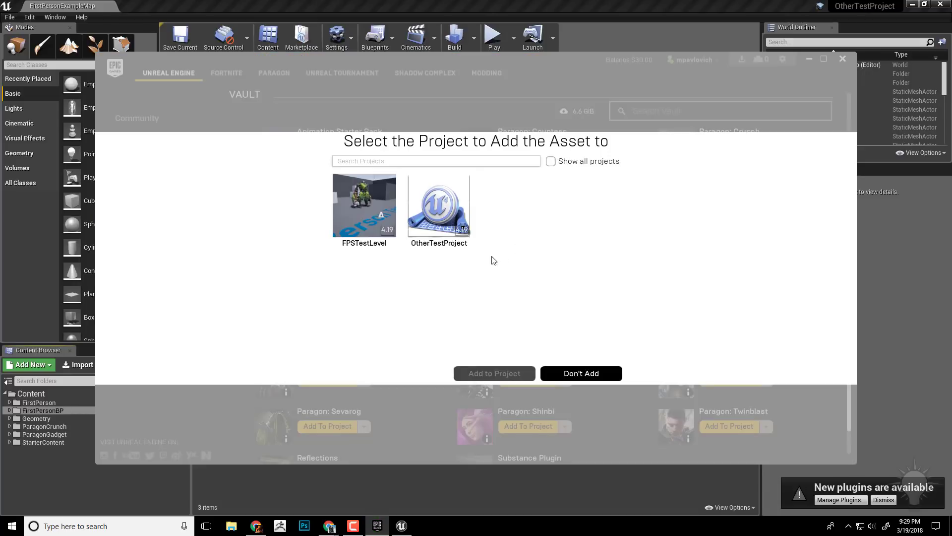
pyautogui.click(439, 206)
pyautogui.click(492, 373)
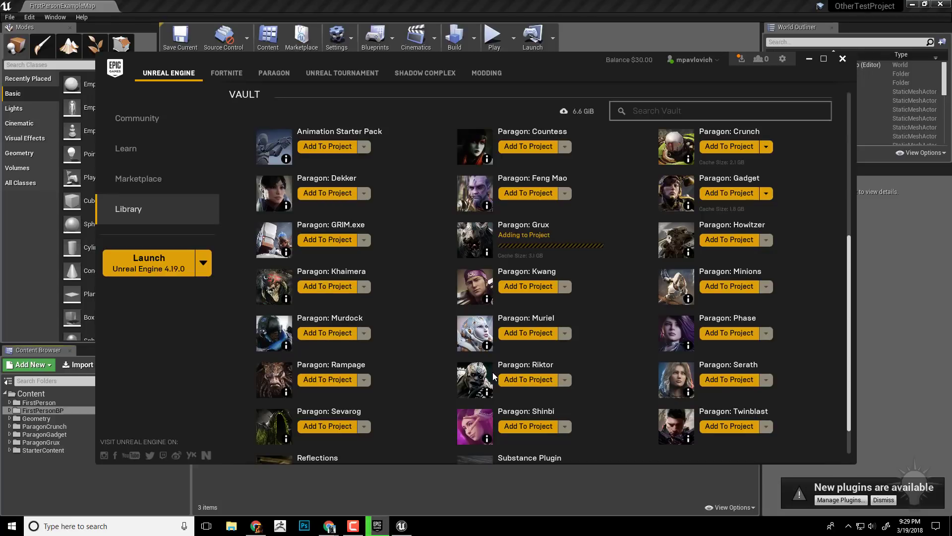
# Step: Return to the Unreal Editor and open the Crunch skeletal mesh from ParagonCrunch/Characters/Heroes/Crunch/Meshes
pyautogui.click(369, 6)
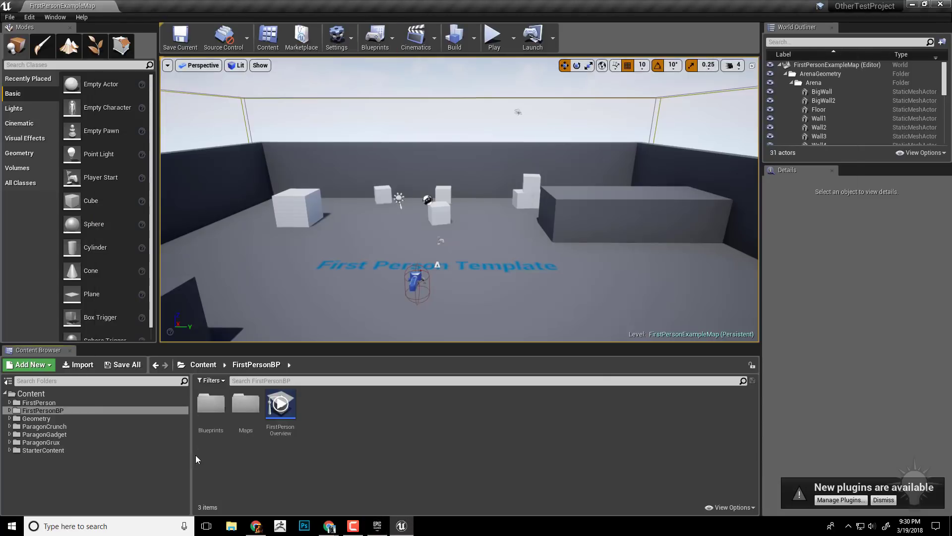
pyautogui.click(10, 426)
pyautogui.click(15, 434)
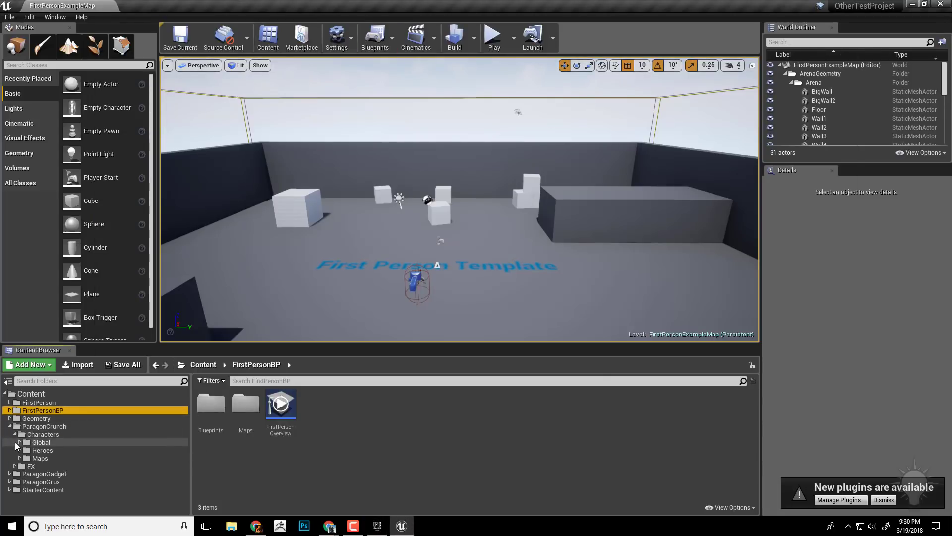
pyautogui.click(20, 450)
pyautogui.click(25, 458)
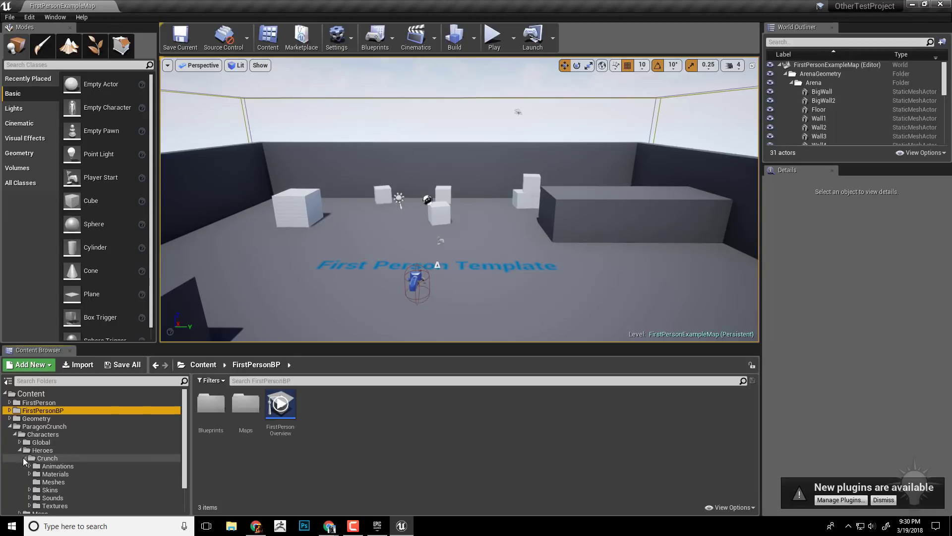
pyautogui.click(48, 482)
pyautogui.click(211, 405)
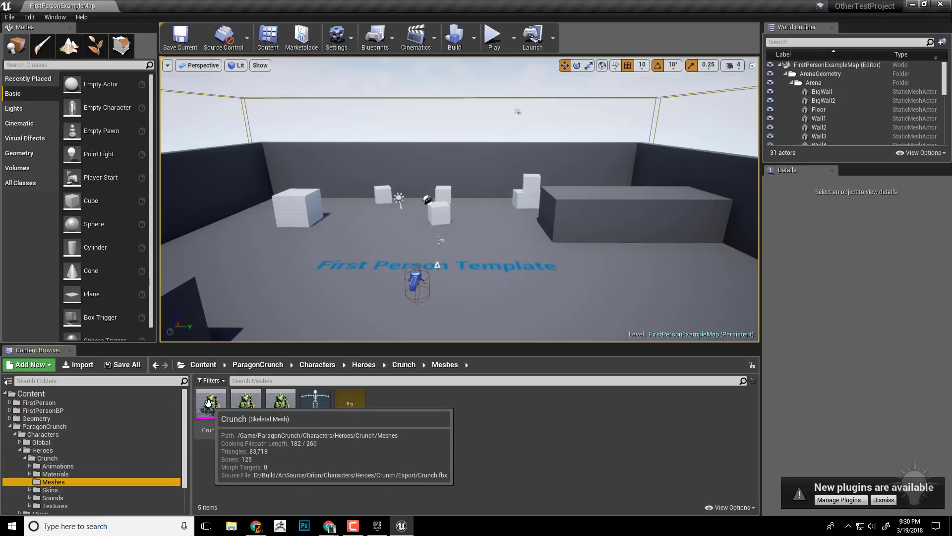
pyautogui.press('Return')
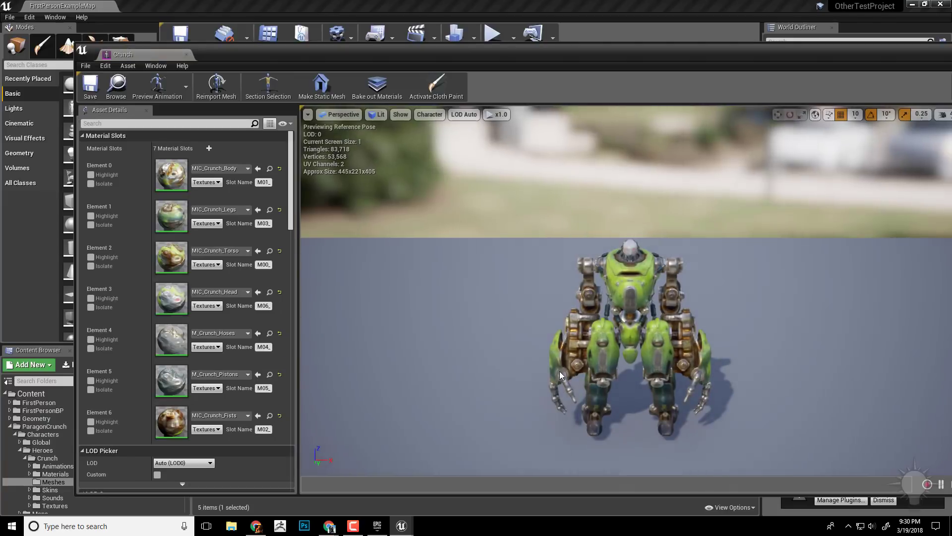
# Step: Examine the Crunch mesh in the preview from different angles, up close and with the light direction changed
pyautogui.moveTo(560, 371)
pyautogui.keyDown('alt'); pyautogui.mouseDown()
pyautogui.moveTo(610, 371)
pyautogui.moveTo(571, 371)
pyautogui.mouseUp(); pyautogui.keyUp('alt')
pyautogui.scroll(4, 626, 291)
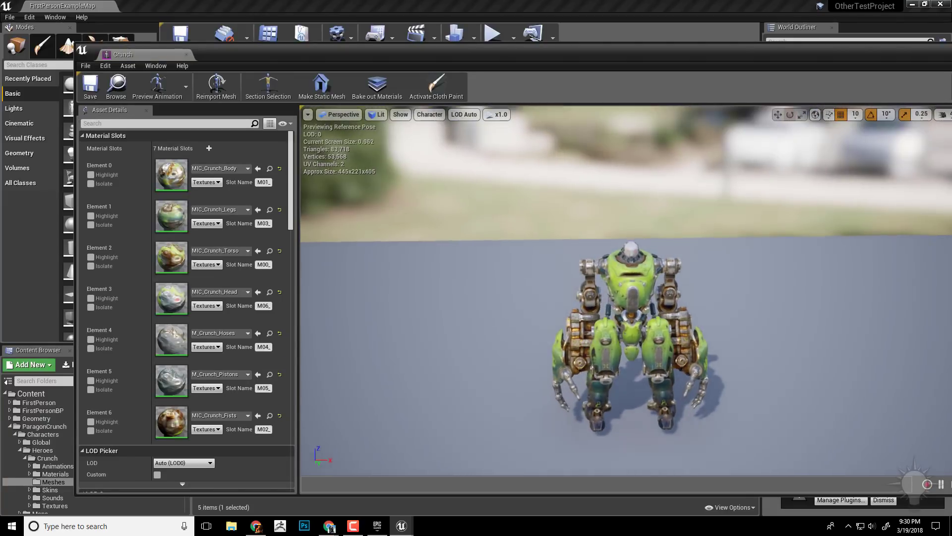
pyautogui.keyDown('alt'); pyautogui.moveTo(647, 290); pyautogui.dragTo(676, 289, button='right'); pyautogui.keyUp('alt')
pyautogui.moveTo(646, 290)
pyautogui.keyDown('alt'); pyautogui.mouseDown()
pyautogui.moveTo(576, 289)
pyautogui.moveTo(694, 284)
pyautogui.moveTo(565, 285)
pyautogui.moveTo(624, 285)
pyautogui.mouseUp(); pyautogui.keyUp('alt')
pyautogui.press('l')
pyautogui.moveTo(558, 285); pyautogui.dragTo(590, 301)
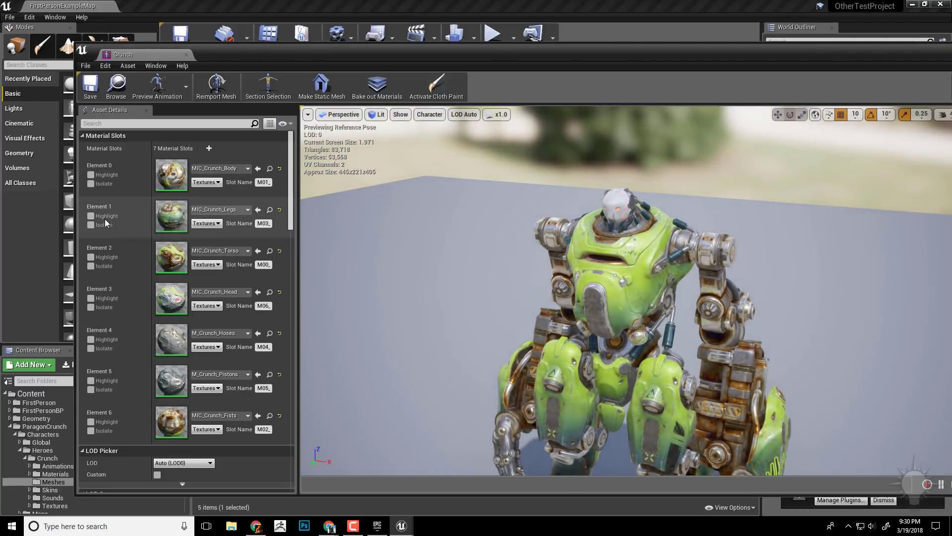
# Step: Briefly highlight the Element 1 legs material on the mesh, and open the MIC_Crunch_Legs material instance from Crunch's Materials folder
pyautogui.click(91, 216)
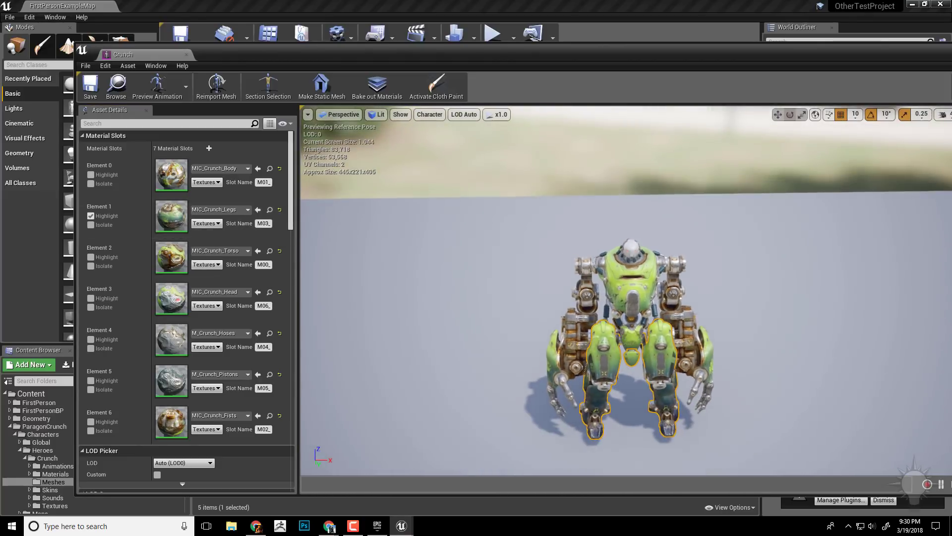
pyautogui.click(91, 216)
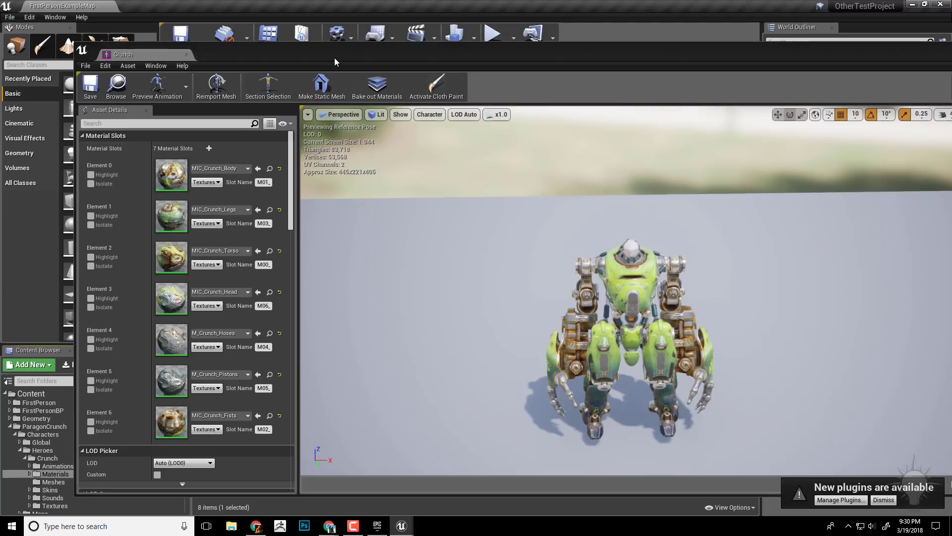
pyautogui.moveTo(330, 59); pyautogui.dragTo(721, 79)
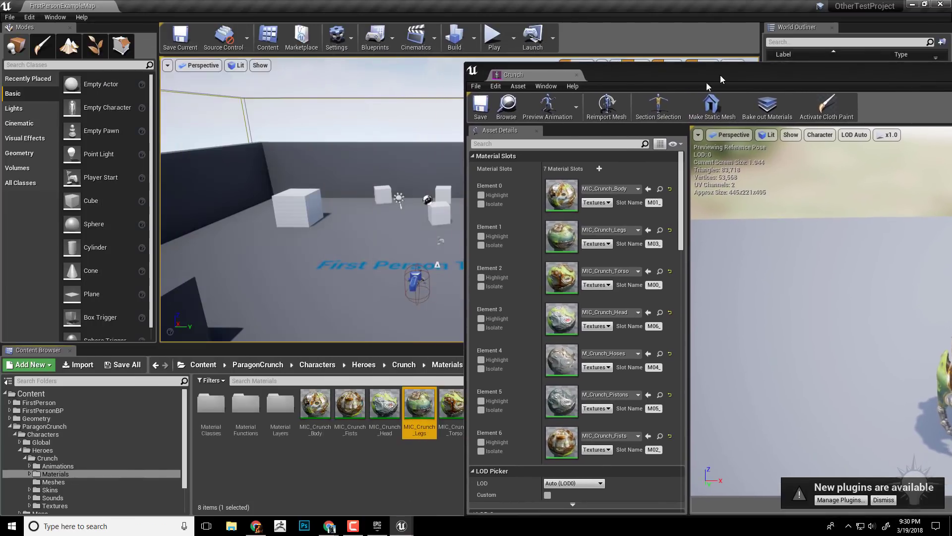
pyautogui.doubleClick(419, 400)
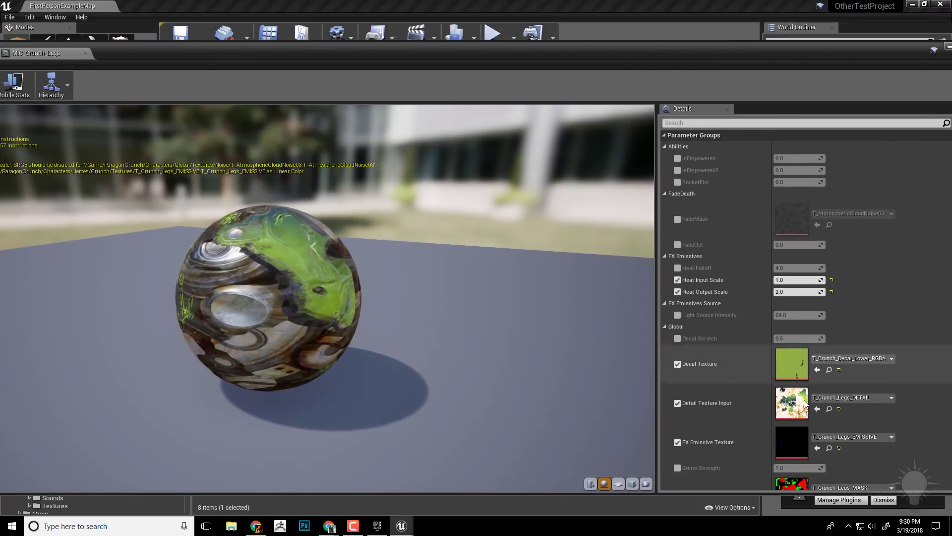
# Step: Locate the RGBAO texture of MIC_Crunch_Legs in the project, open T_Crunch_Legs_RGBA and examine it up close and as a whole
pyautogui.scroll(-1, 796, 367)
pyautogui.scroll(-3, 905, 417)
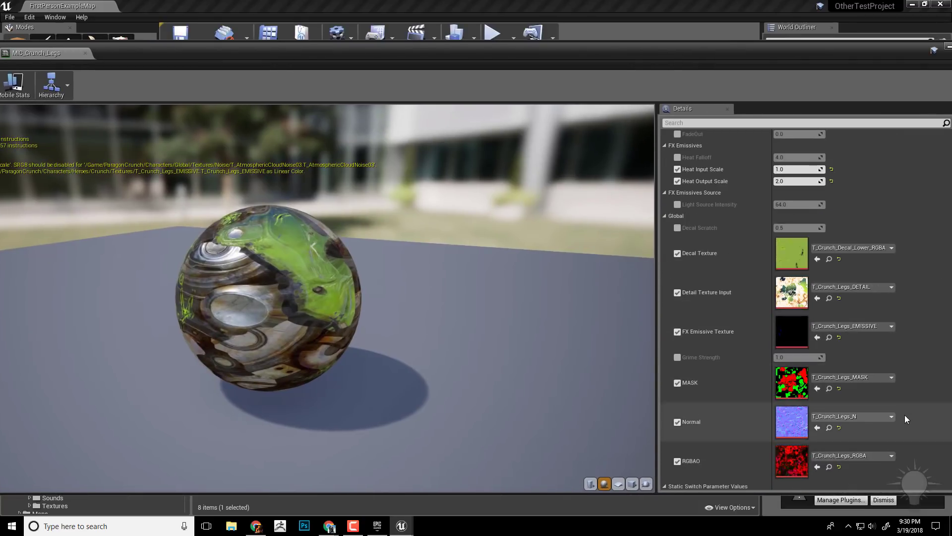
pyautogui.click(829, 468)
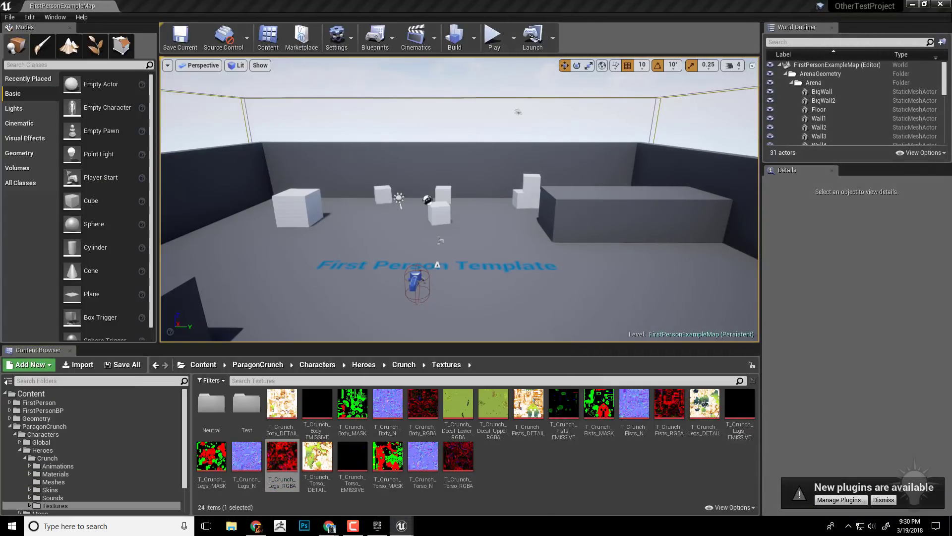
pyautogui.doubleClick(282, 455)
pyautogui.scroll(4, 468, 170)
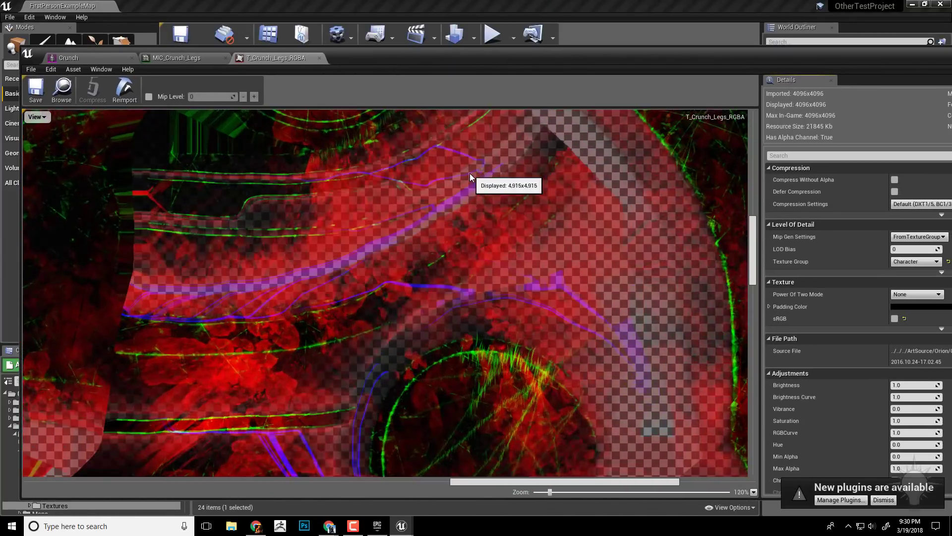
pyautogui.scroll(-6, 469, 174)
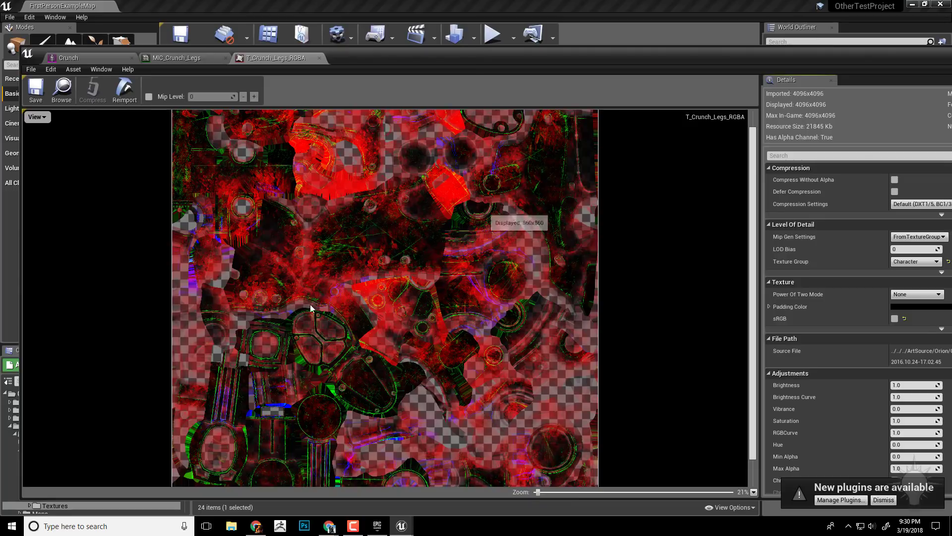
# Step: Place the Crunch skeletal mesh from Crunch's Meshes folder in the level at location 160, -480, 170
pyautogui.moveTo(412, 57); pyautogui.dragTo(951, 57)
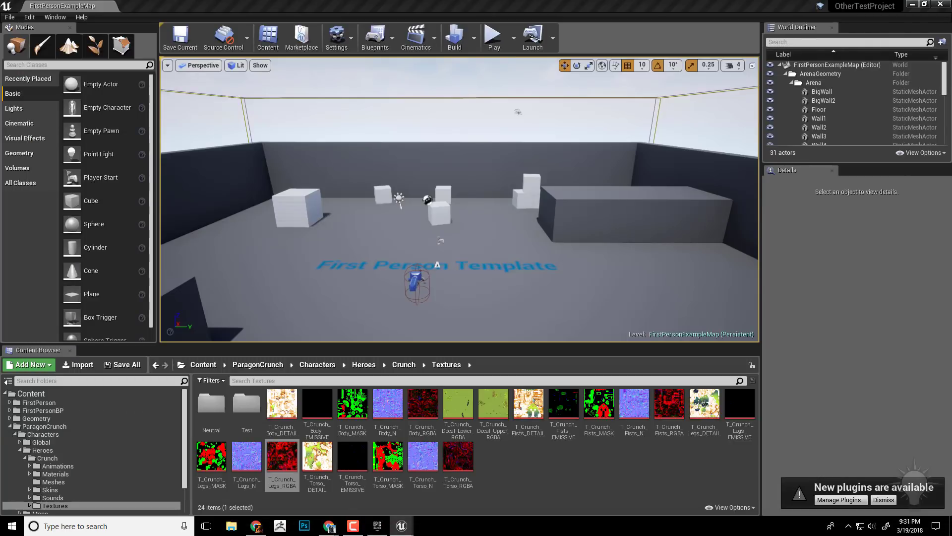
pyautogui.click(62, 482)
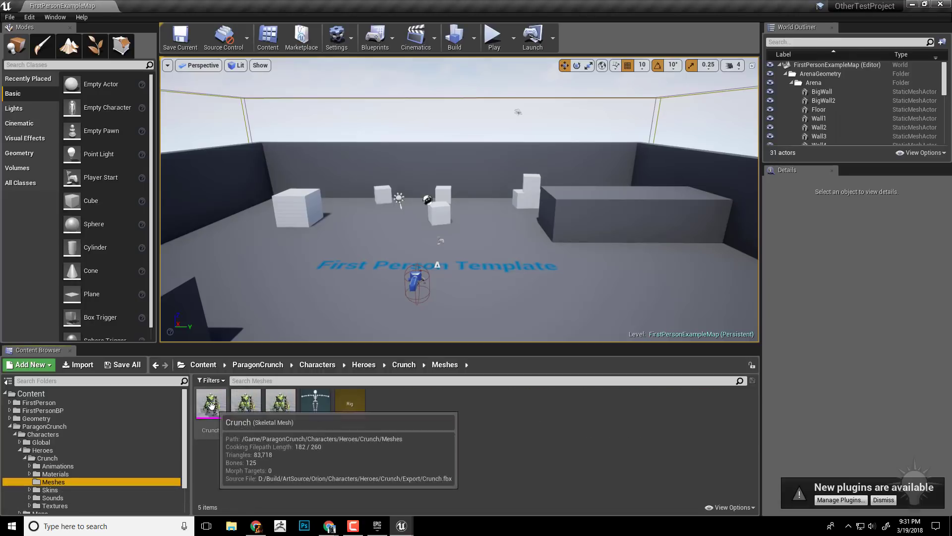
pyautogui.moveTo(211, 405); pyautogui.dragTo(356, 256)
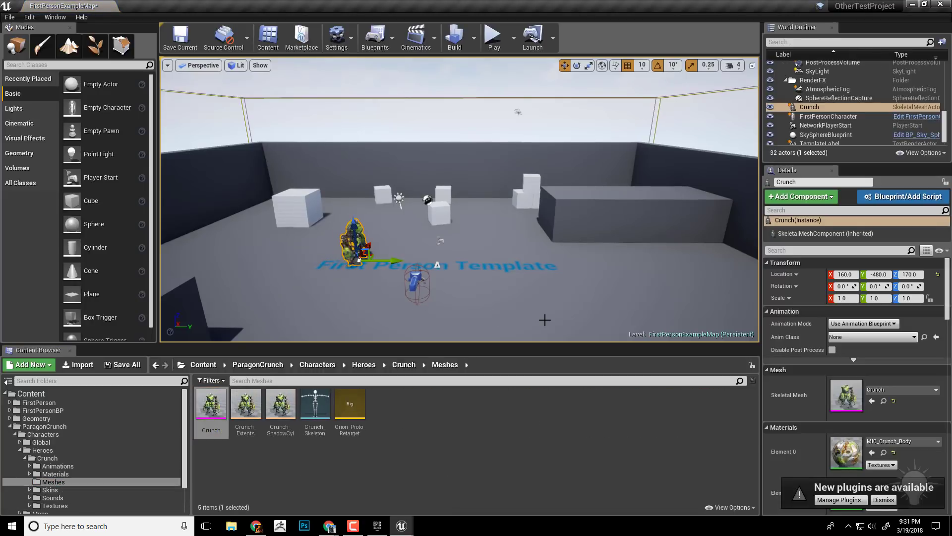
# Step: Bring back the Crunch asset editor, switch to Animation mode and preview Ability_Combo_01_Fast_Additive and Ability_Hook
pyautogui.moveTo(951, 130); pyautogui.dragTo(270, 54)
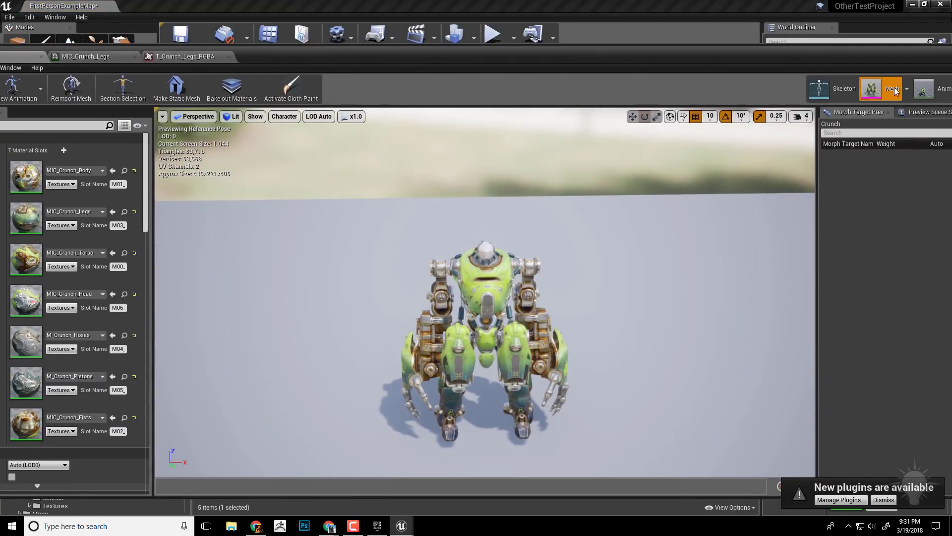
pyautogui.click(935, 90)
pyautogui.moveTo(715, 51); pyautogui.dragTo(589, 32)
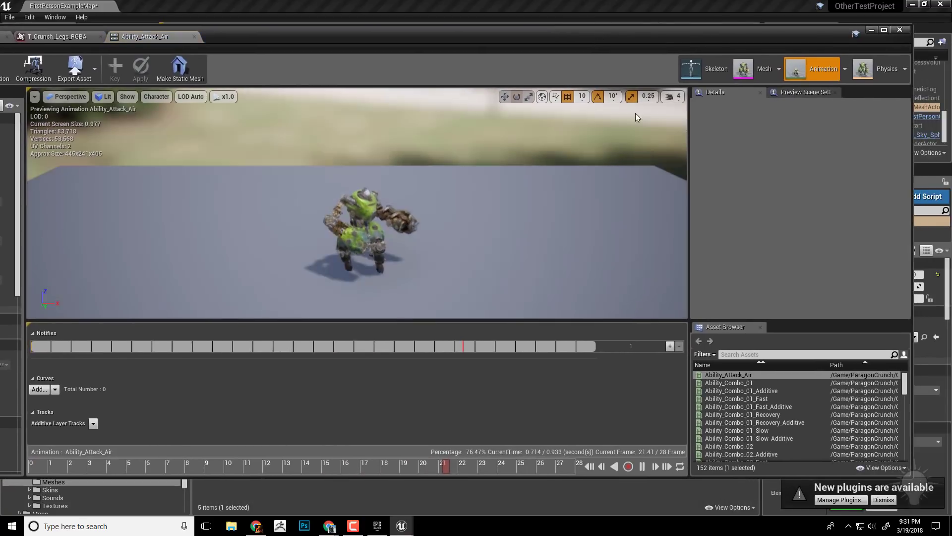
pyautogui.doubleClick(764, 407)
pyautogui.scroll(-8, 774, 417)
pyautogui.doubleClick(777, 423)
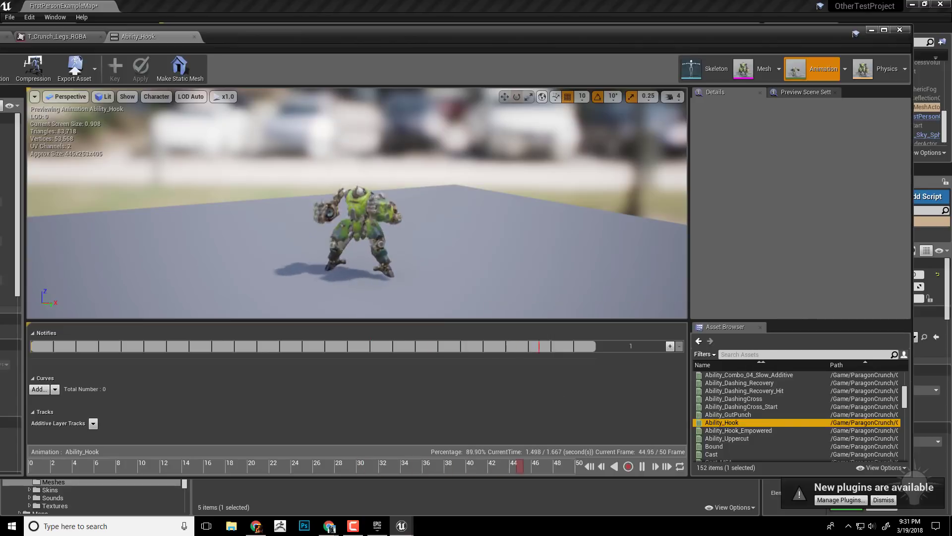
# Step: Consult the animation setup section of the Paragon assets forum post in the browser and return to the Unreal Editor
pyautogui.moveTo(541, 535); pyautogui.dragTo(415, 32)
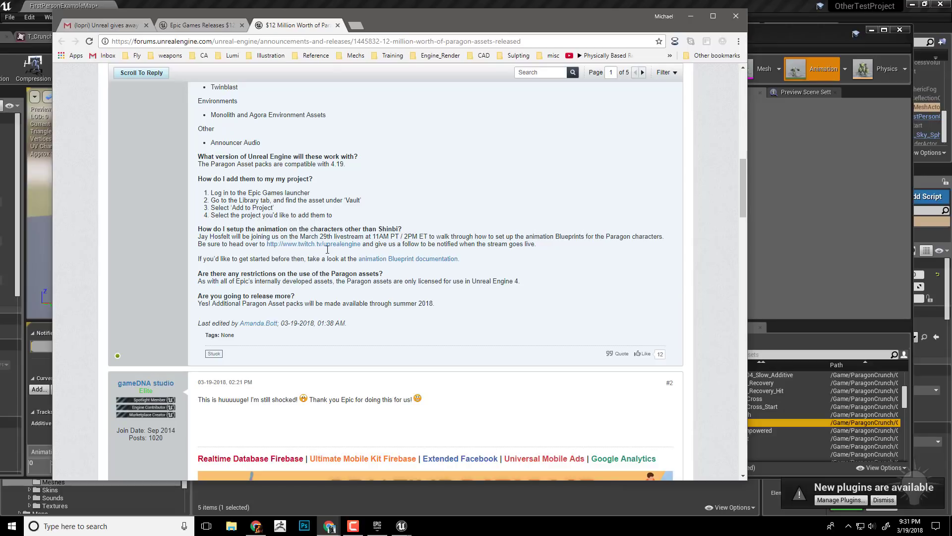
pyautogui.moveTo(392, 28); pyautogui.dragTo(545, 535)
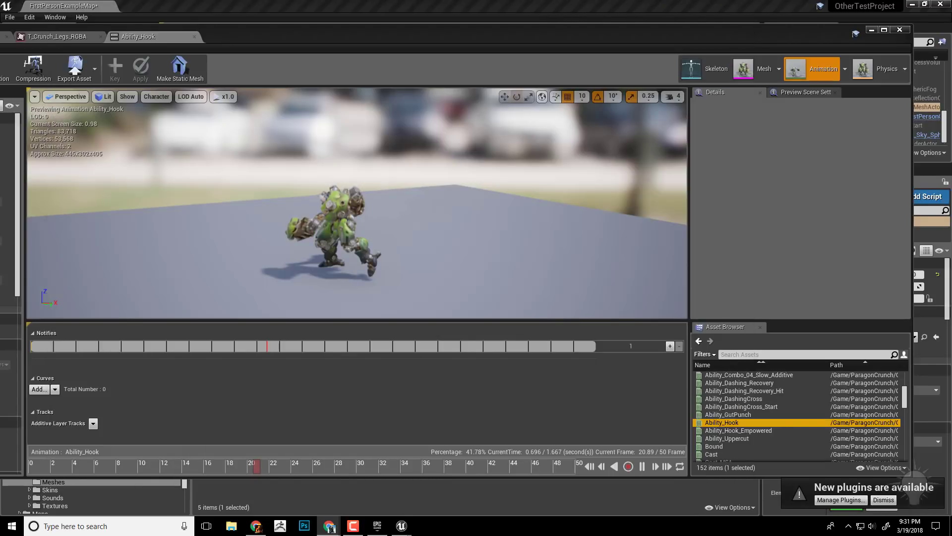
pyautogui.hotkey('alt', 'Tab')
# Step: Collapse the ParagonCrunch folders and open ParagonGadget/Characters/Heroes/Gadget/Animations
pyautogui.scroll(-3, 85, 484)
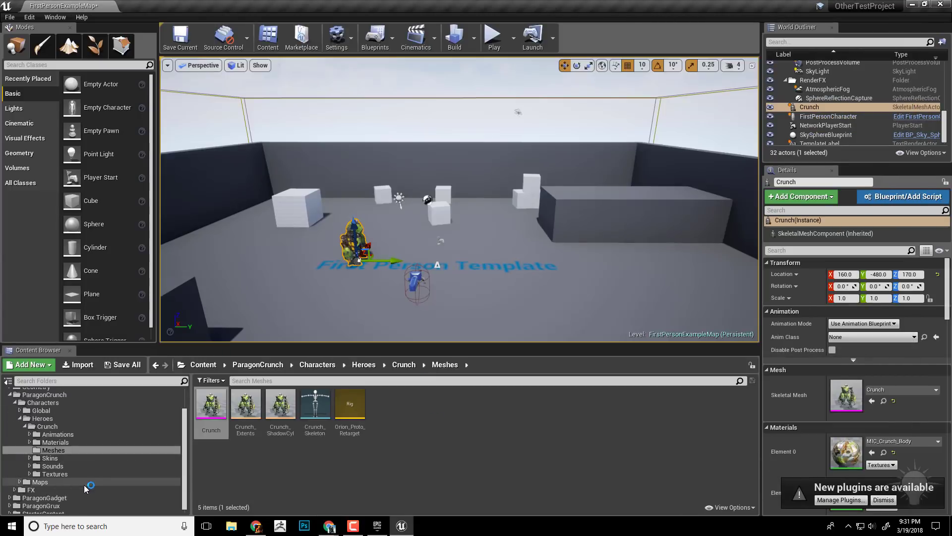
pyautogui.click(25, 422)
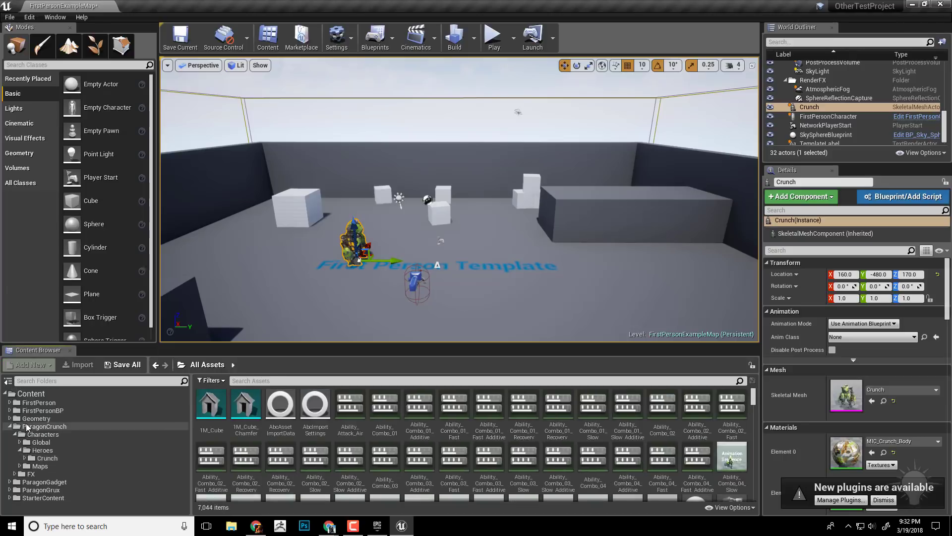
pyautogui.click(14, 434)
pyautogui.click(9, 450)
pyautogui.click(14, 458)
pyautogui.click(19, 473)
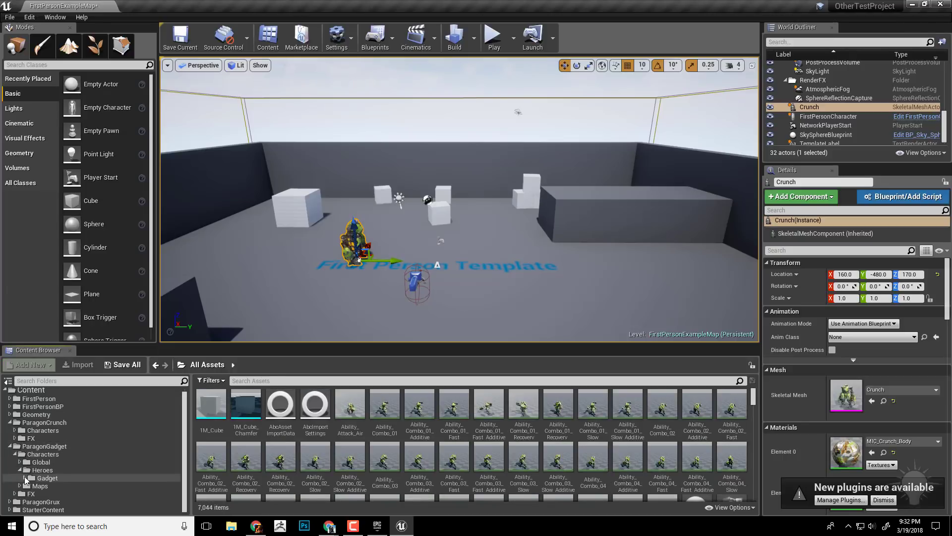
pyautogui.click(24, 478)
pyautogui.scroll(-3, 27, 473)
pyautogui.click(30, 438)
pyautogui.click(54, 438)
# Step: Filter Gadget's animations by "idle" and place the Idle animation in the level behind Crunch at location 410, -330, 170
pyautogui.click(358, 379)
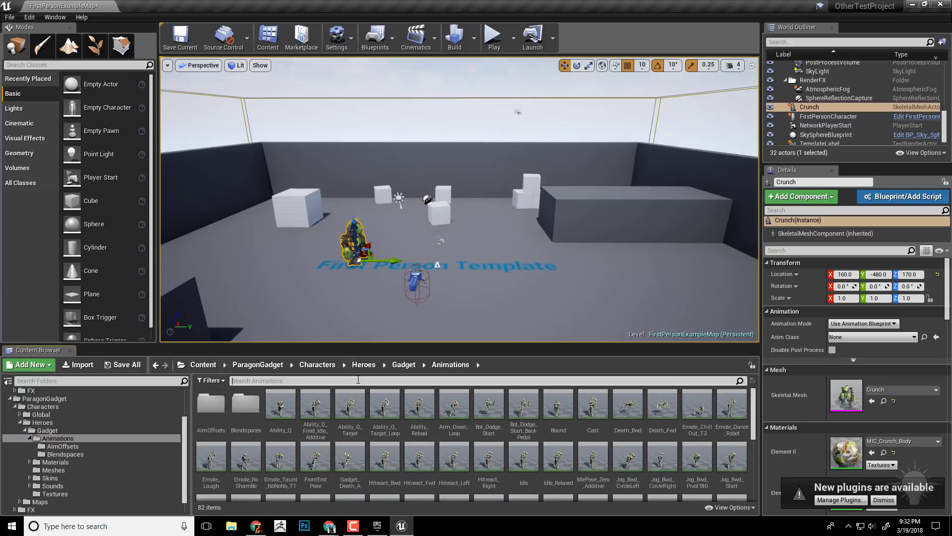
pyautogui.click(358, 379)
pyautogui.write('idle')
pyautogui.click(245, 406)
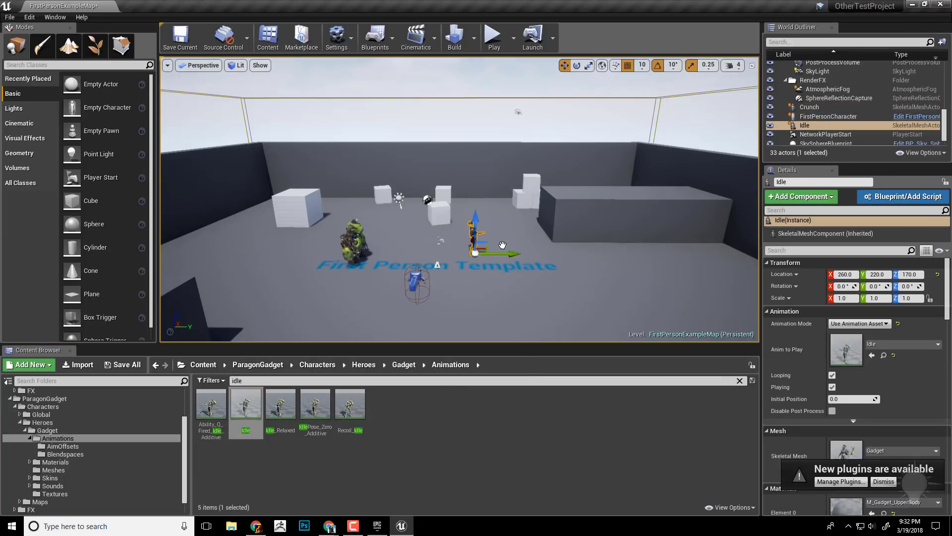
pyautogui.click(502, 245)
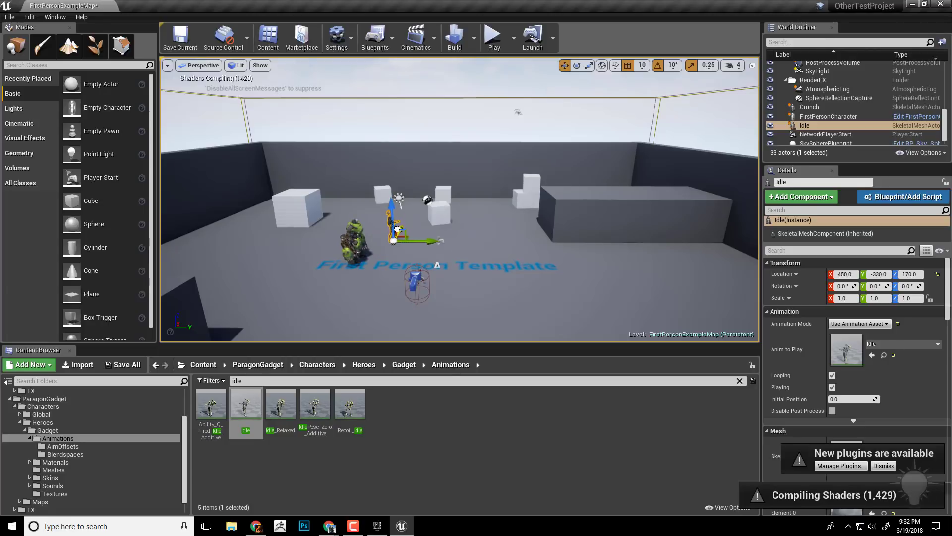
pyautogui.moveTo(397, 229); pyautogui.dragTo(395, 232)
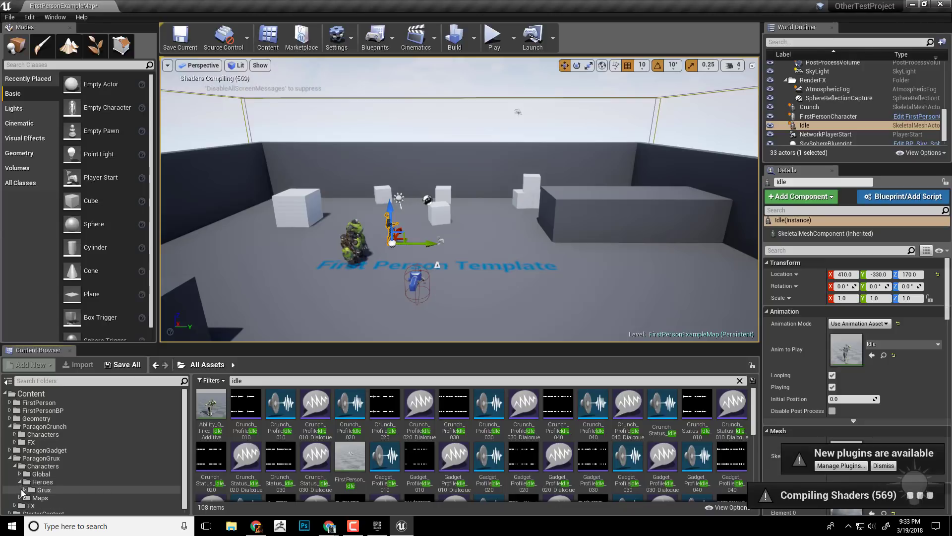
# Step: Open Grux's Meshes folder, clear the asset search and place the Grux skeletal mesh in the level at location -60, 130, 170
pyautogui.scroll(-3, 50, 481)
pyautogui.click(79, 466)
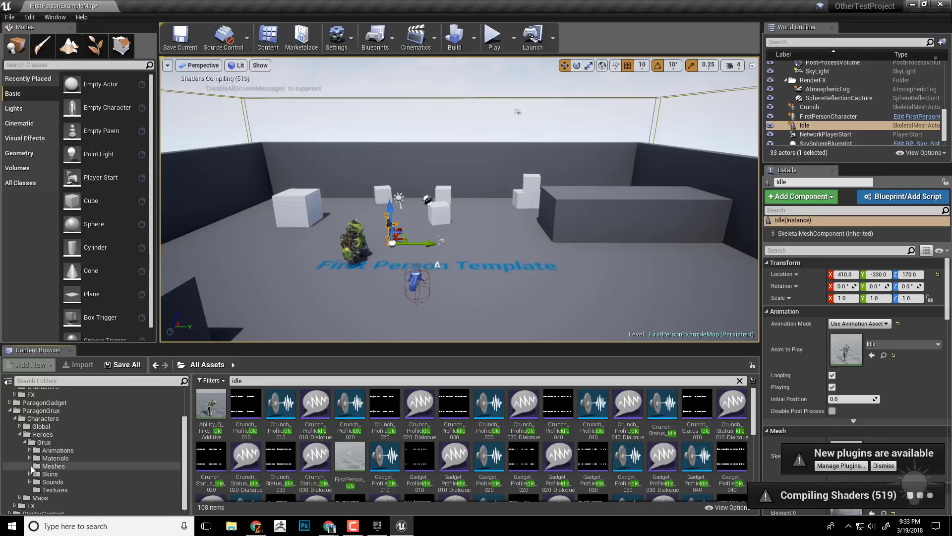
pyautogui.click(740, 381)
pyautogui.moveTo(214, 403); pyautogui.dragTo(461, 280)
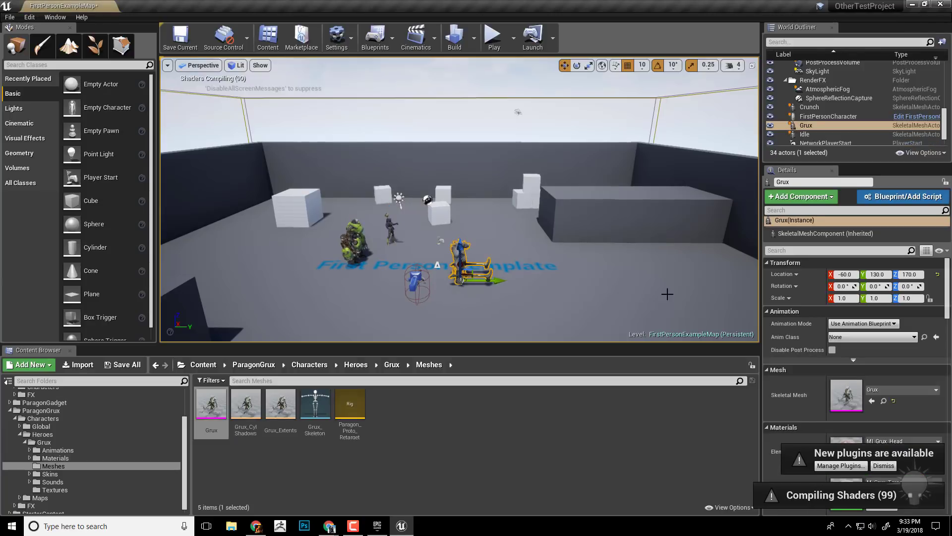
# Step: Play the level in full screen and walk around Crunch, Gadget and Grux to examine them up close
pyautogui.click(493, 42)
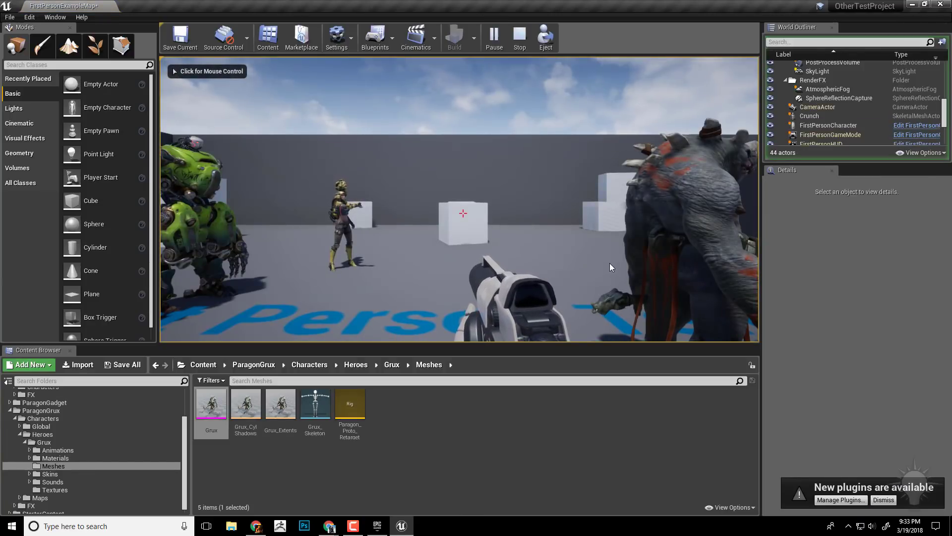
pyautogui.click(552, 222)
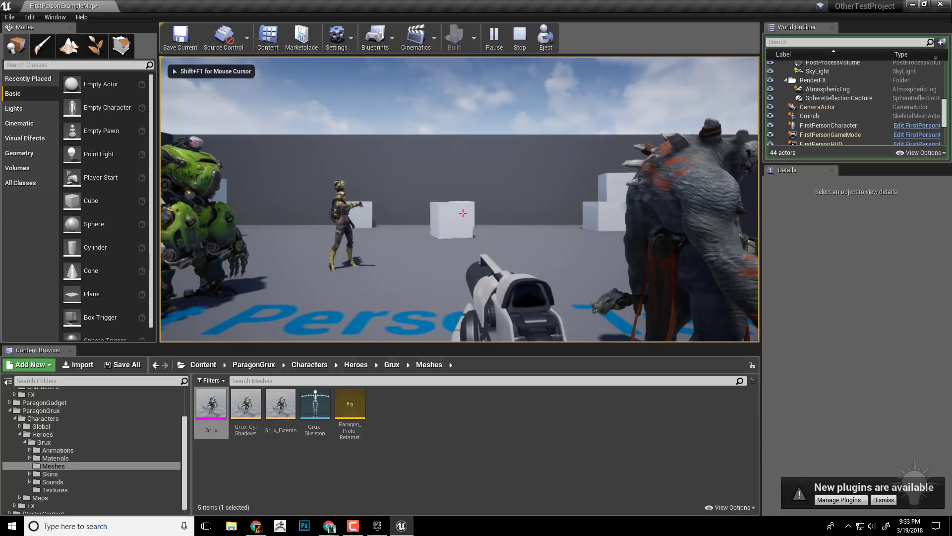
pyautogui.press('F11')
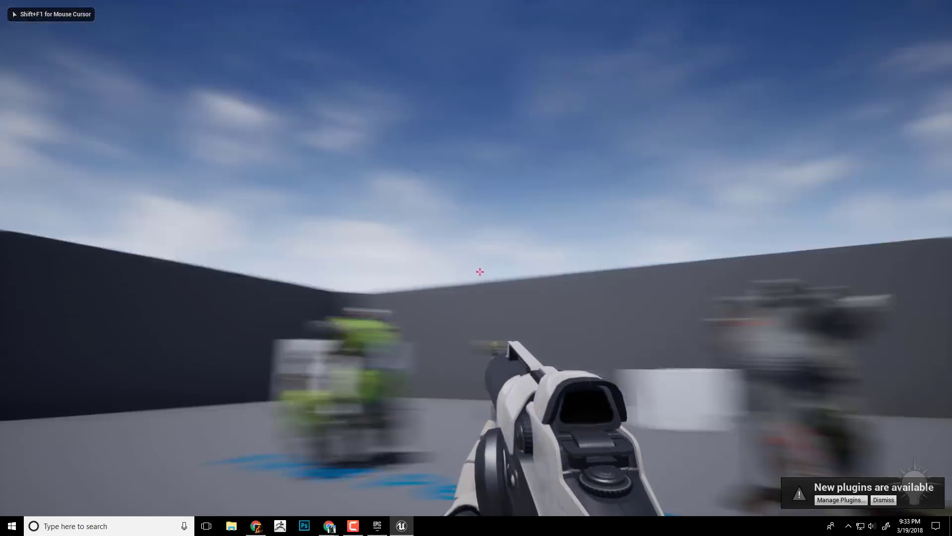
pyautogui.press('w')
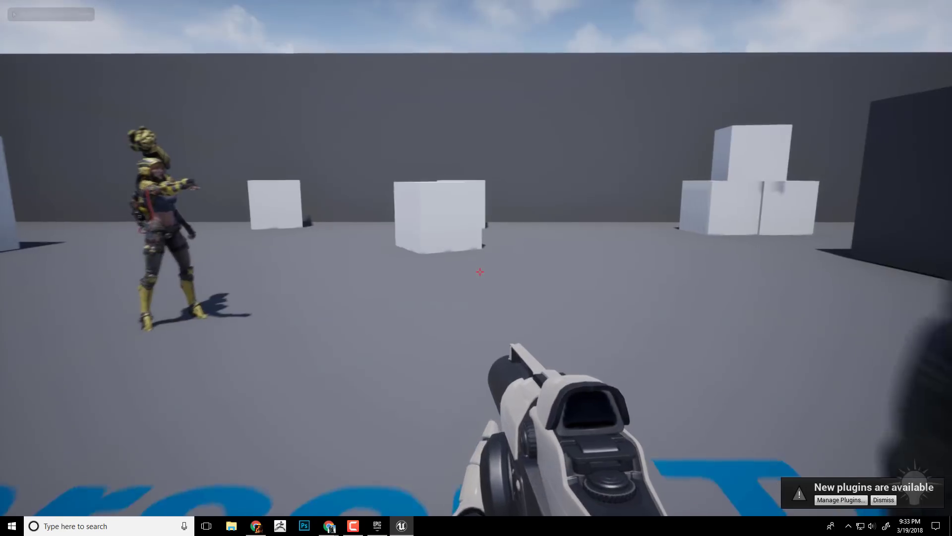
pyautogui.press('s')
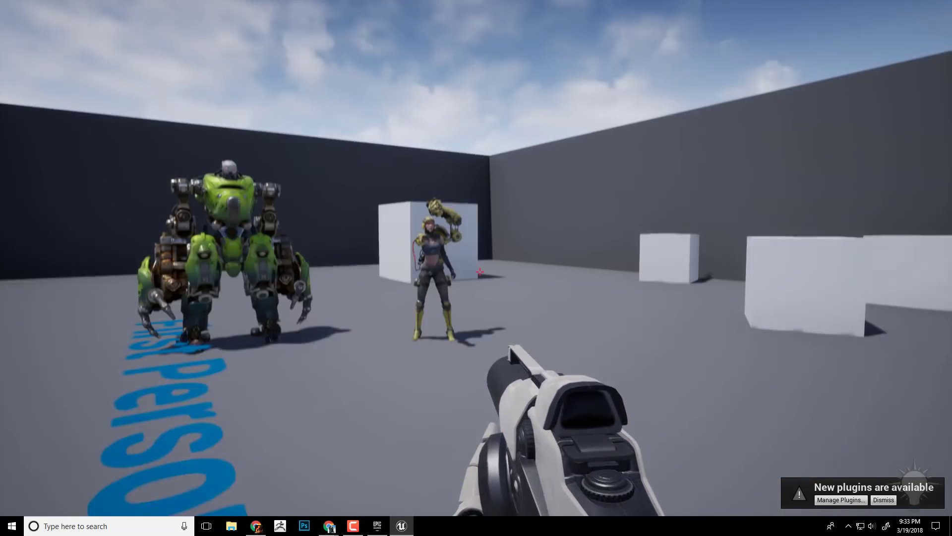
pyautogui.press('w')
pyautogui.press('a')
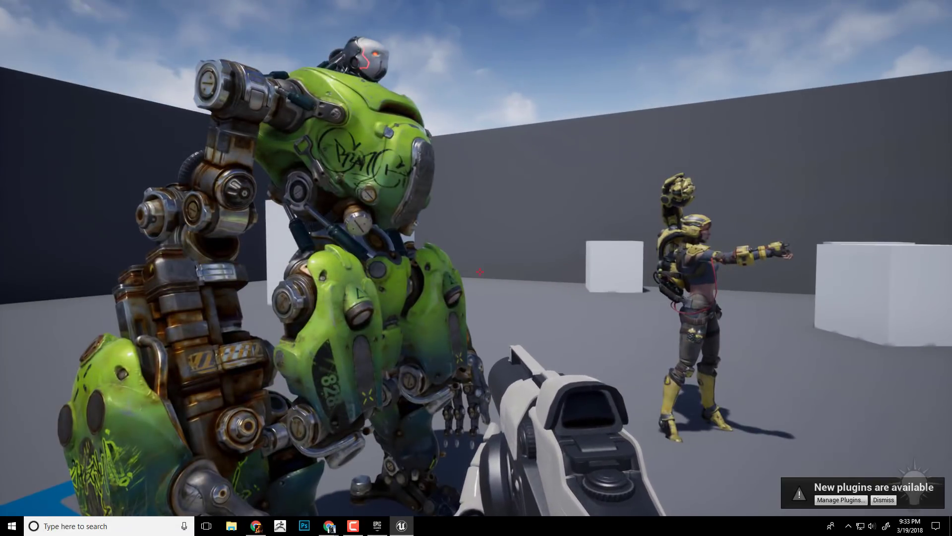
# Step: Switch to the browser and review the Paragon assets forum post, from the pack contents down to the usage restrictions
pyautogui.moveTo(929, 316); pyautogui.dragTo(456, 42)
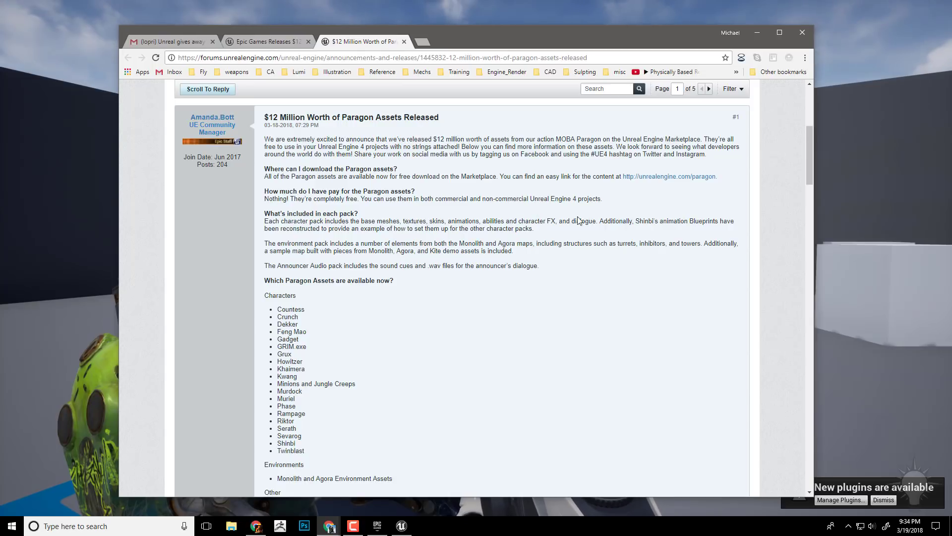
pyautogui.scroll(-9, 328, 256)
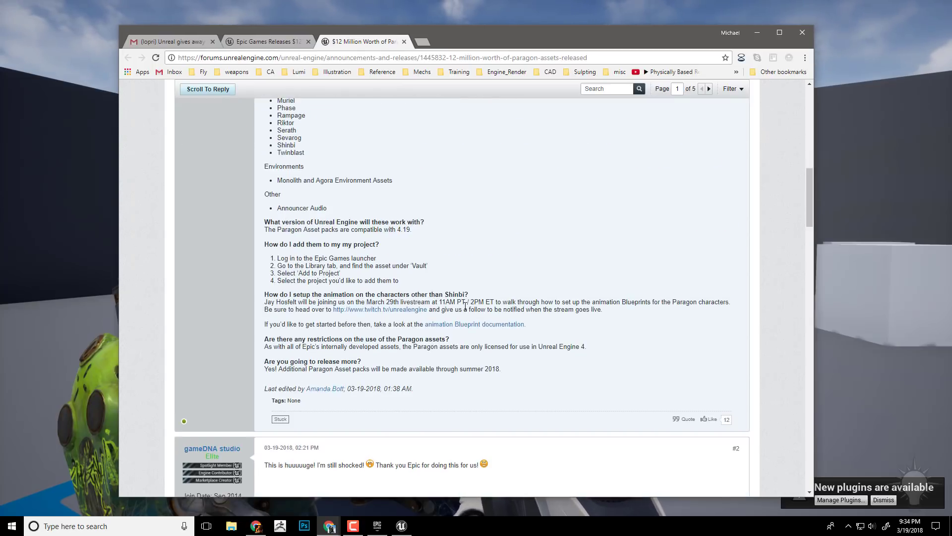
pyautogui.scroll(3, 327, 255)
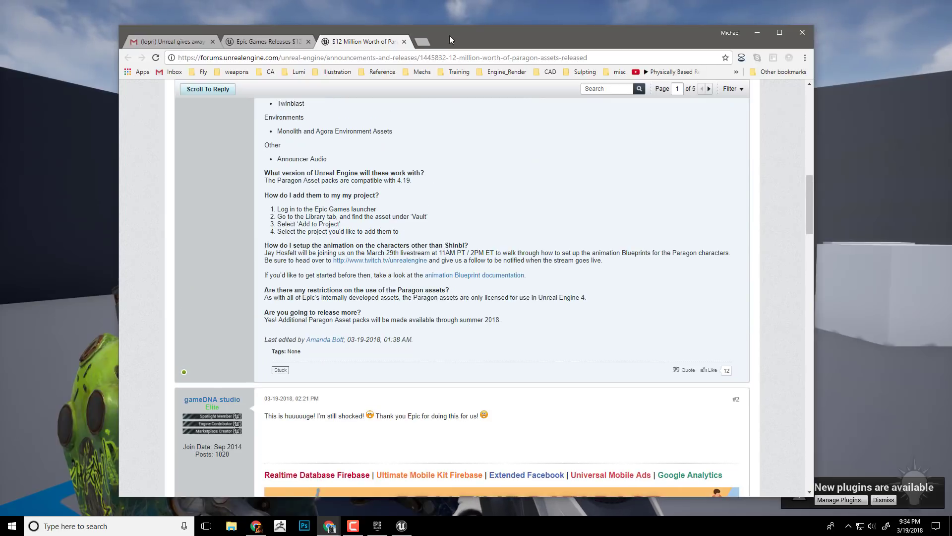
# Step: Return to the running game and walk away from Crunch towards Grux to view the placed characters
pyautogui.hotkey('alt', 'Tab')
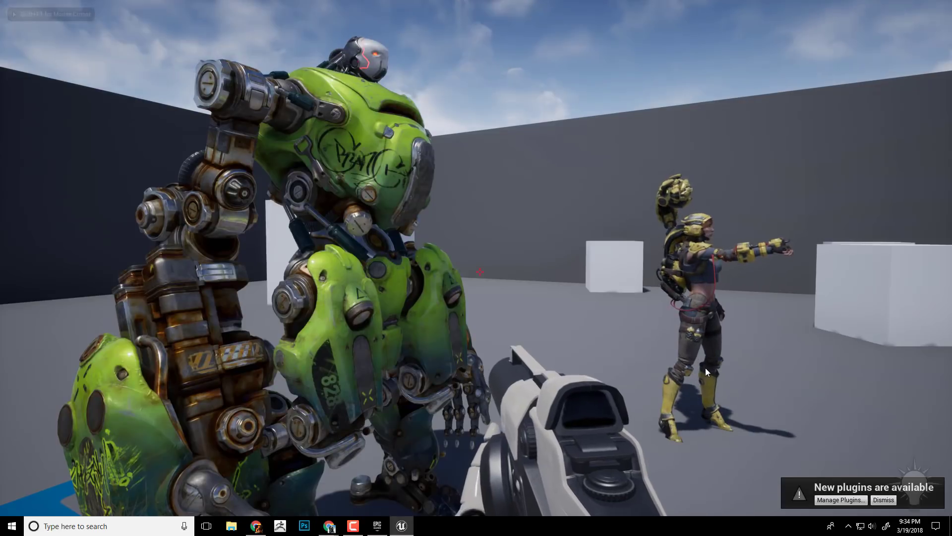
pyautogui.click(706, 368)
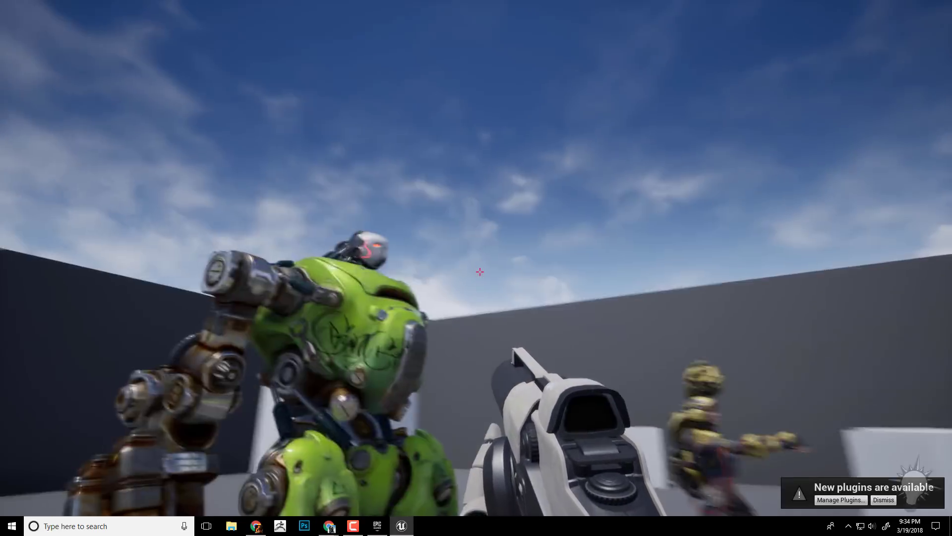
pyautogui.press('w')
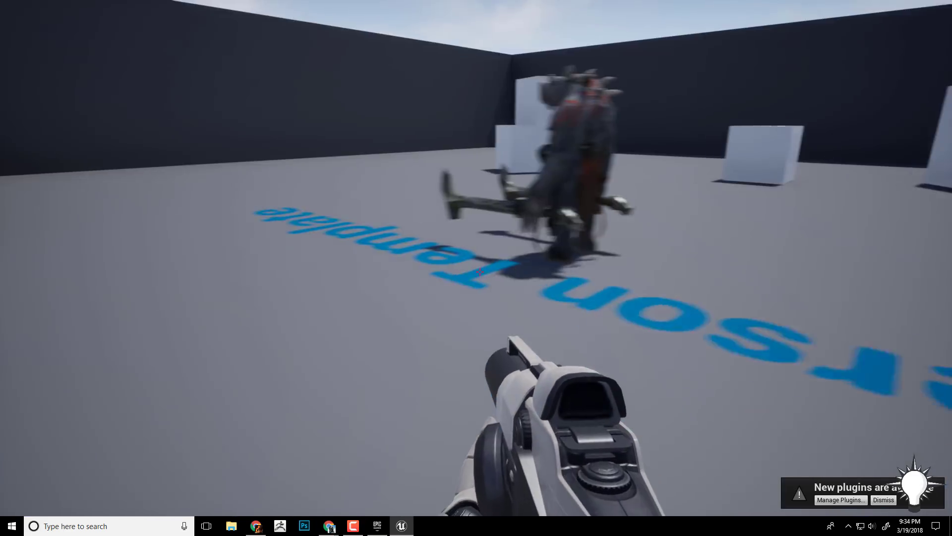